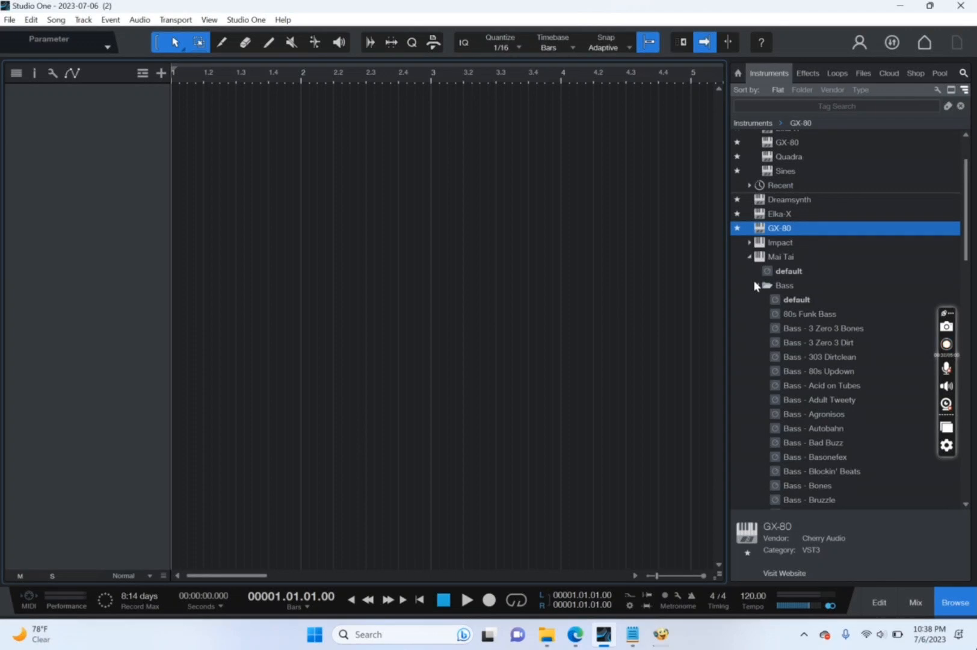
Create an instrument track using Mai Tai's Bass - Simply Stereoid preset and close the instrument window.
click(757, 286)
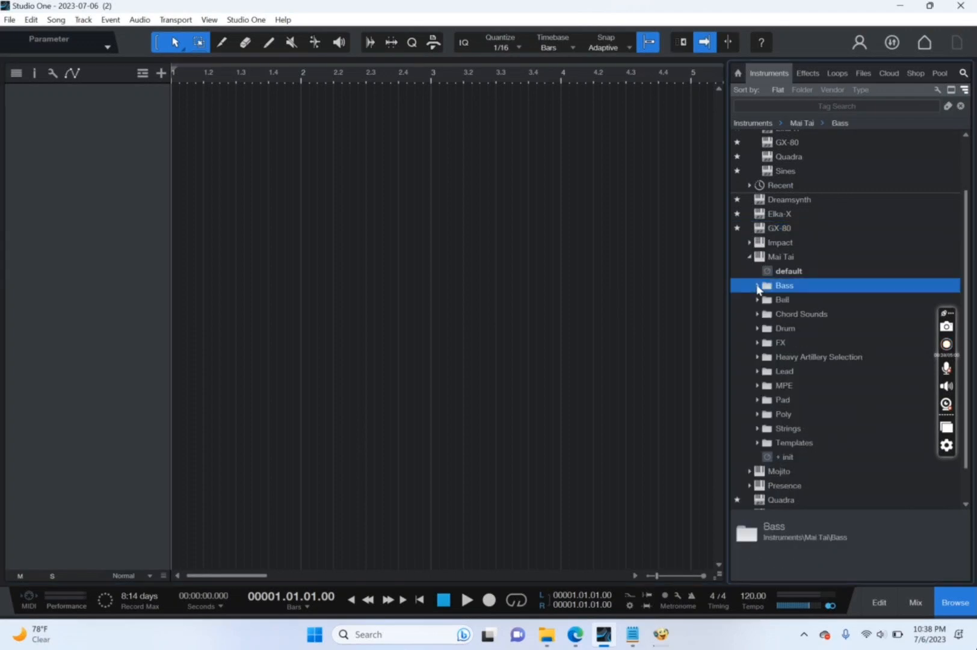
click(750, 259)
click(751, 258)
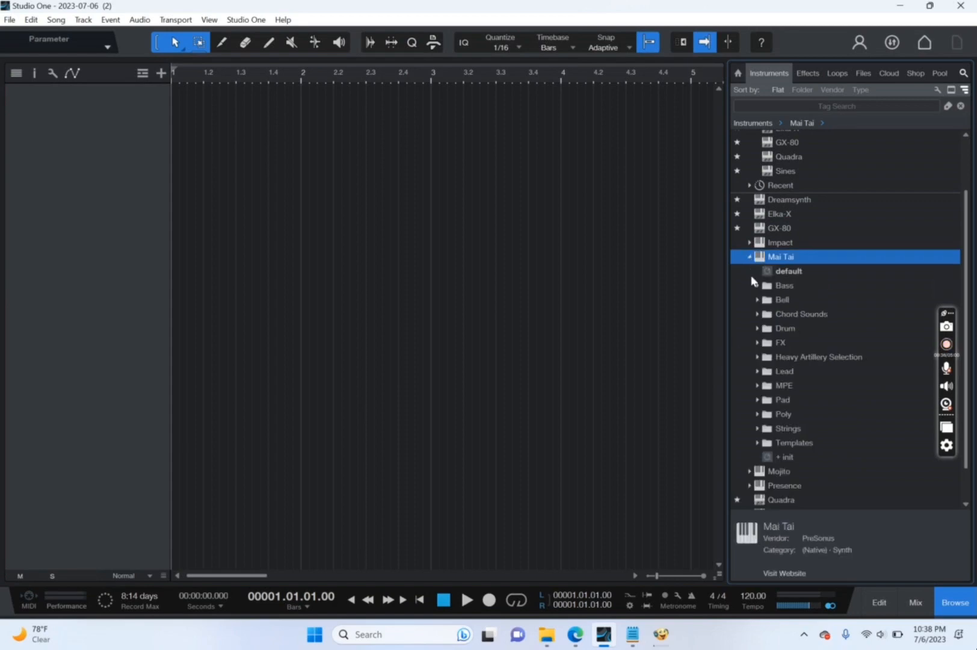
click(758, 286)
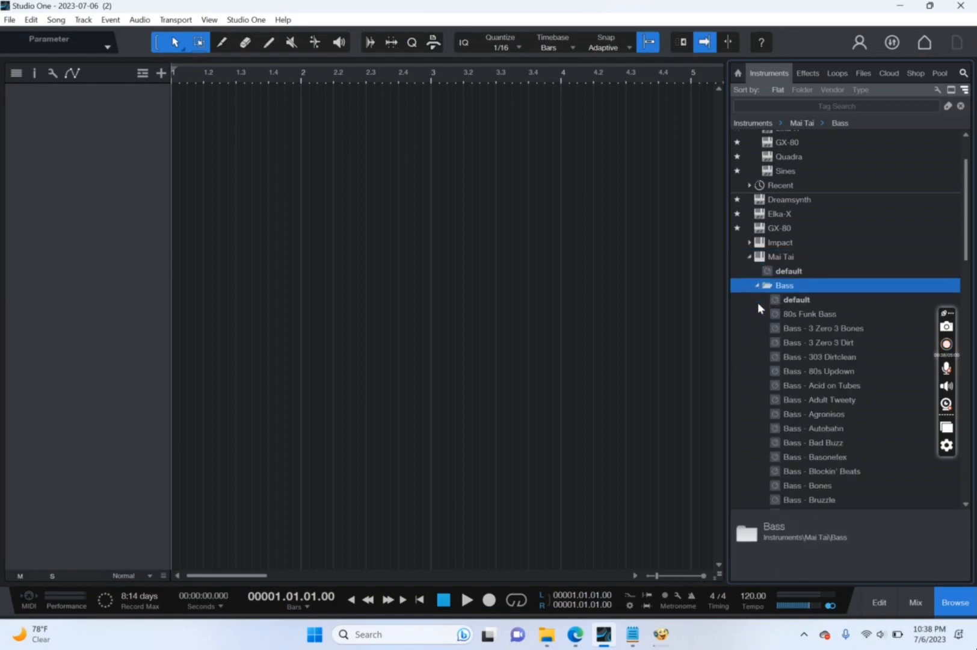
scroll(820, 383, down, 8)
scroll(820, 383, down, 3)
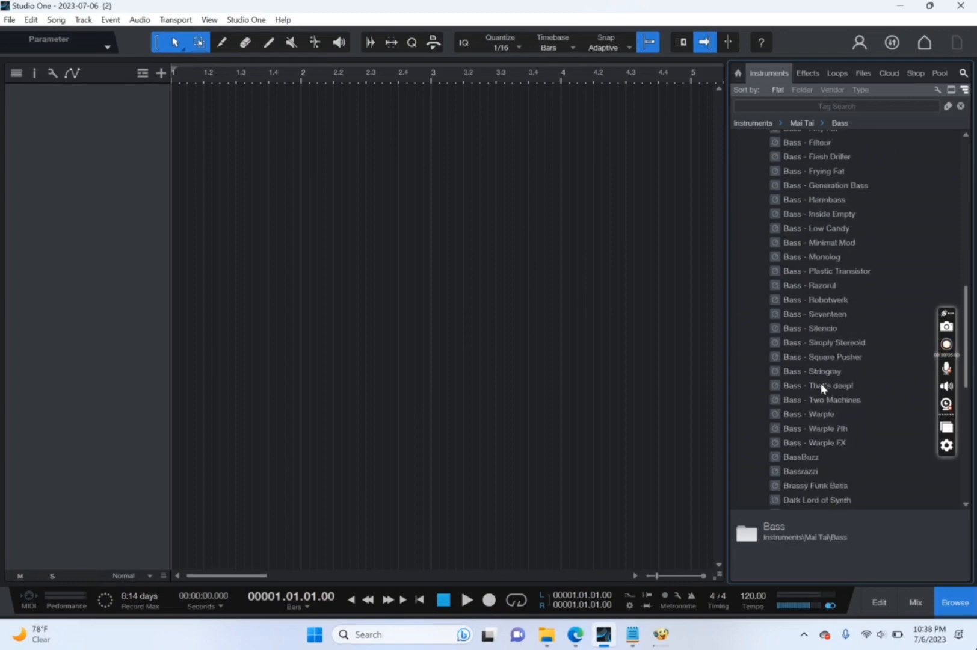
drag(831, 342, 322, 170)
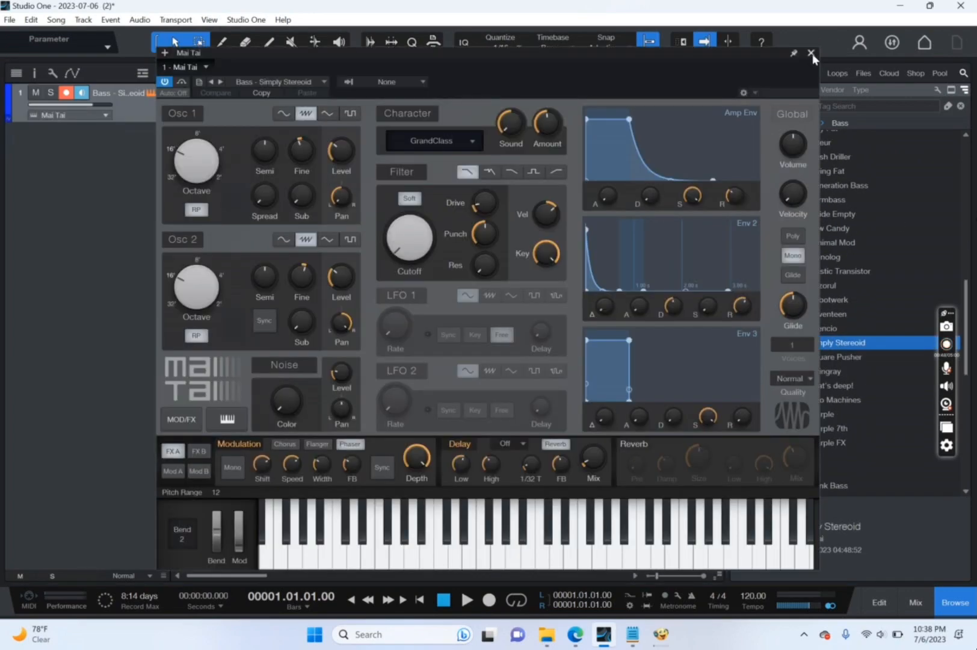
click(811, 53)
Replace the first track's instrument with GX-80 from the favorites.
scroll(832, 257, up, 15)
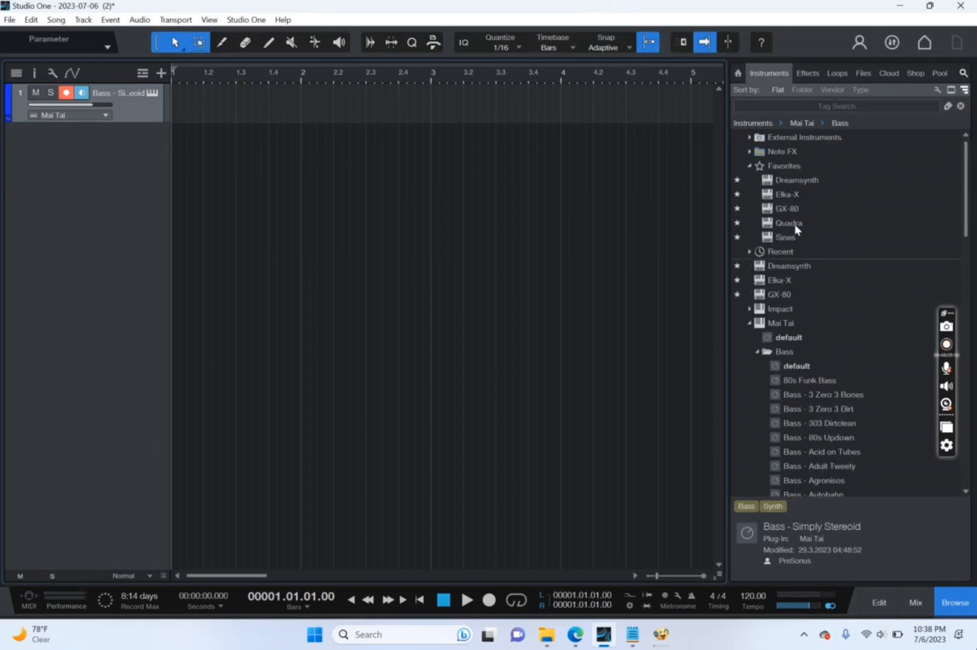
drag(788, 208, 240, 103)
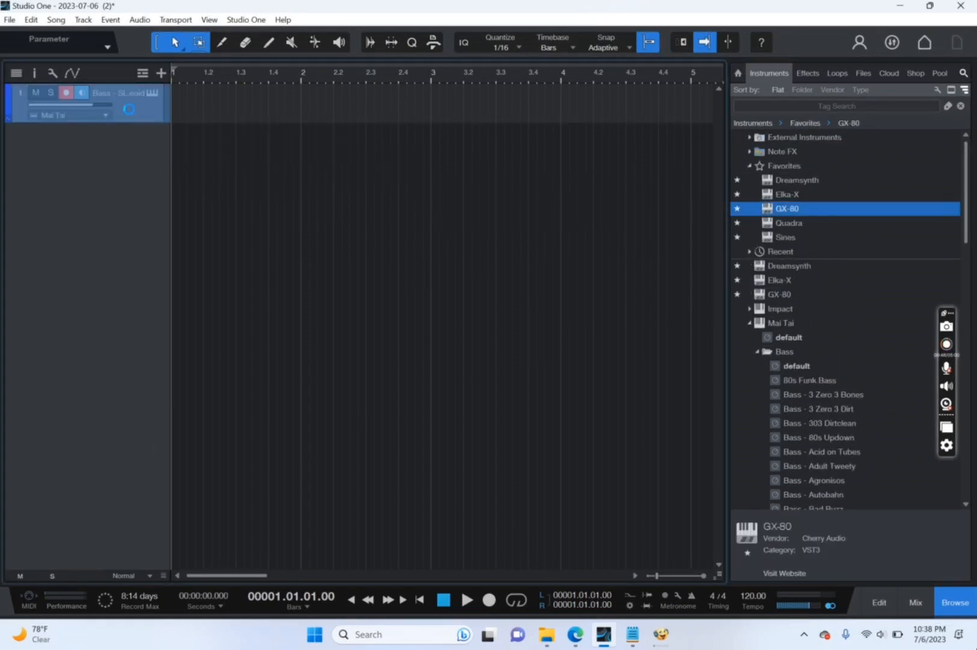
click(500, 314)
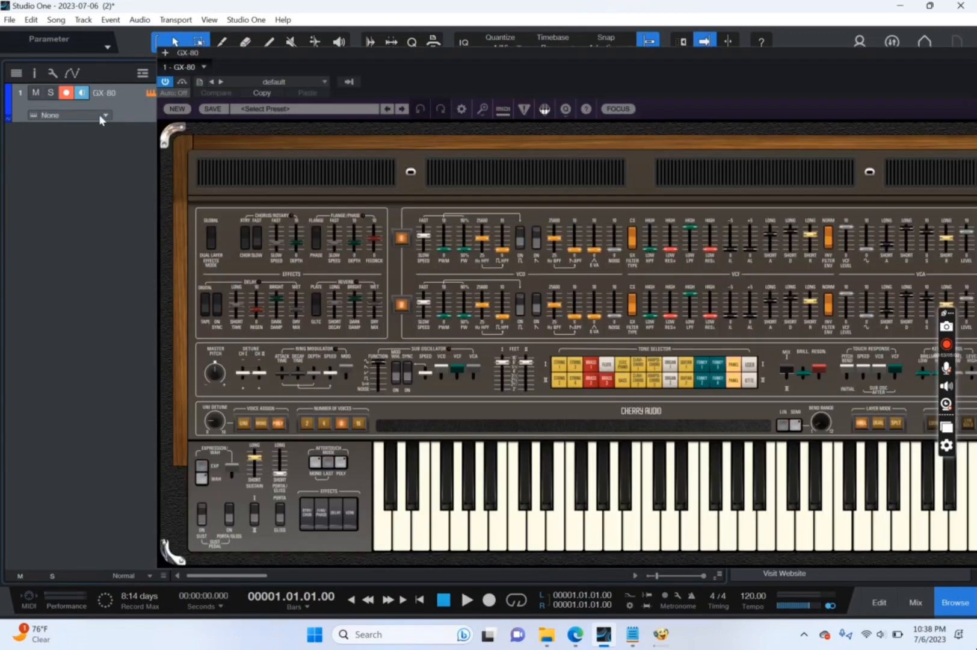
Load the Beeg Bass preset from GX-80's recent presets and close the instrument window.
click(322, 109)
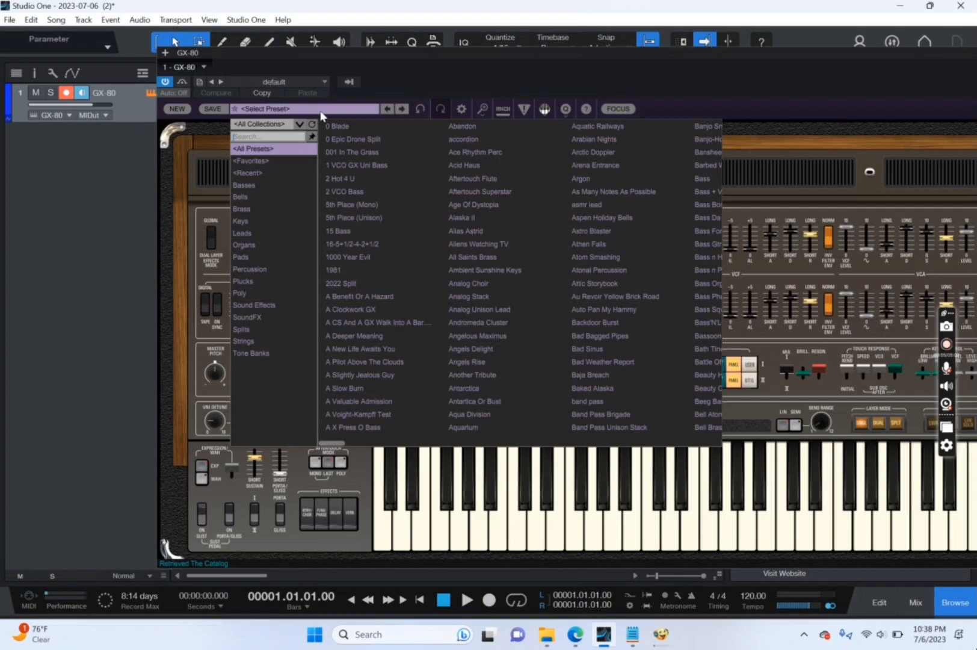
click(288, 173)
click(345, 128)
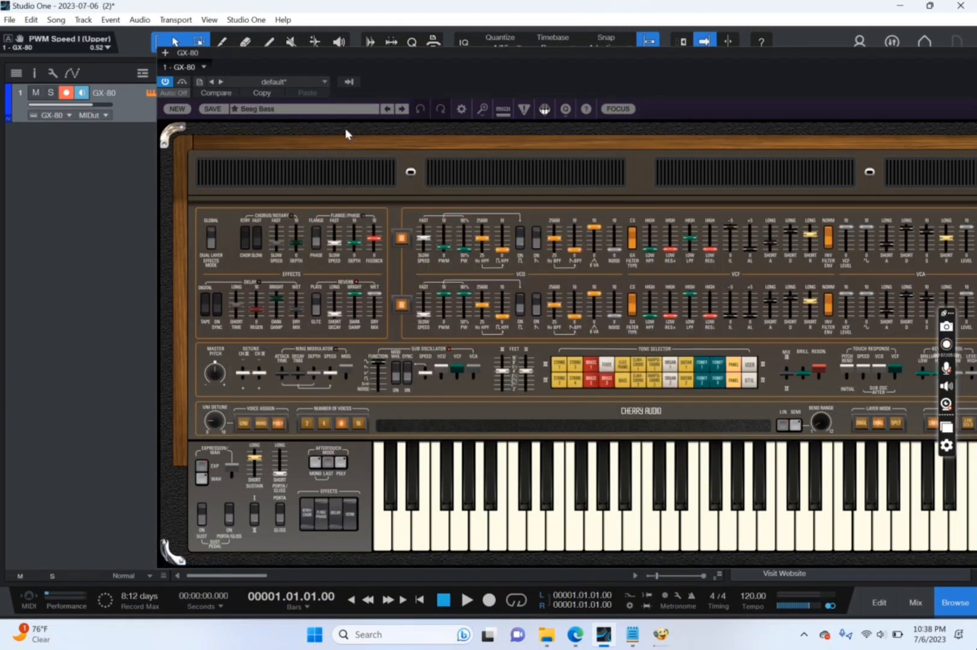
drag(766, 52, 413, 143)
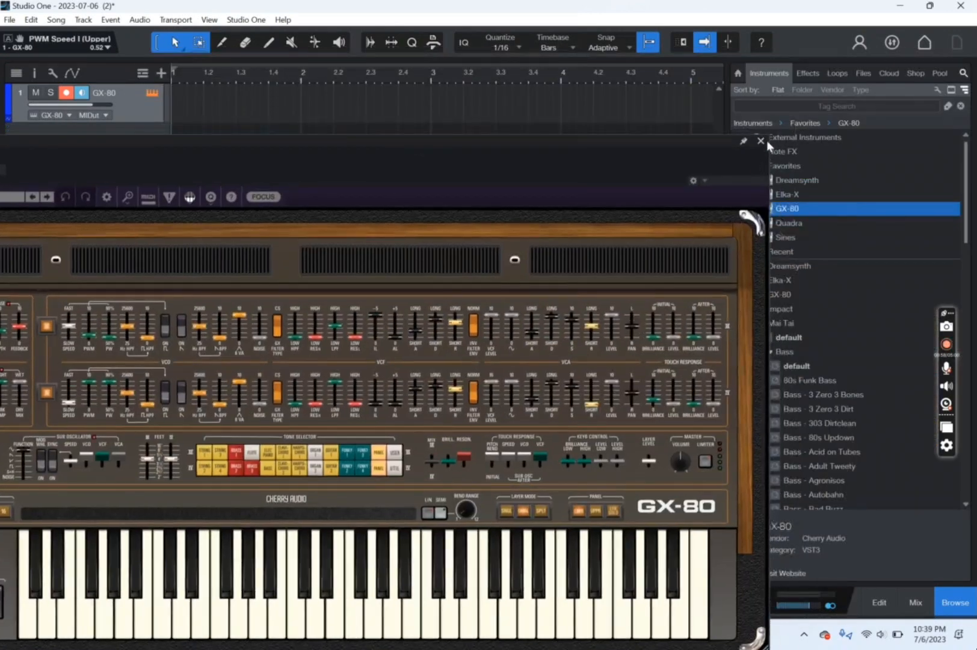
click(762, 140)
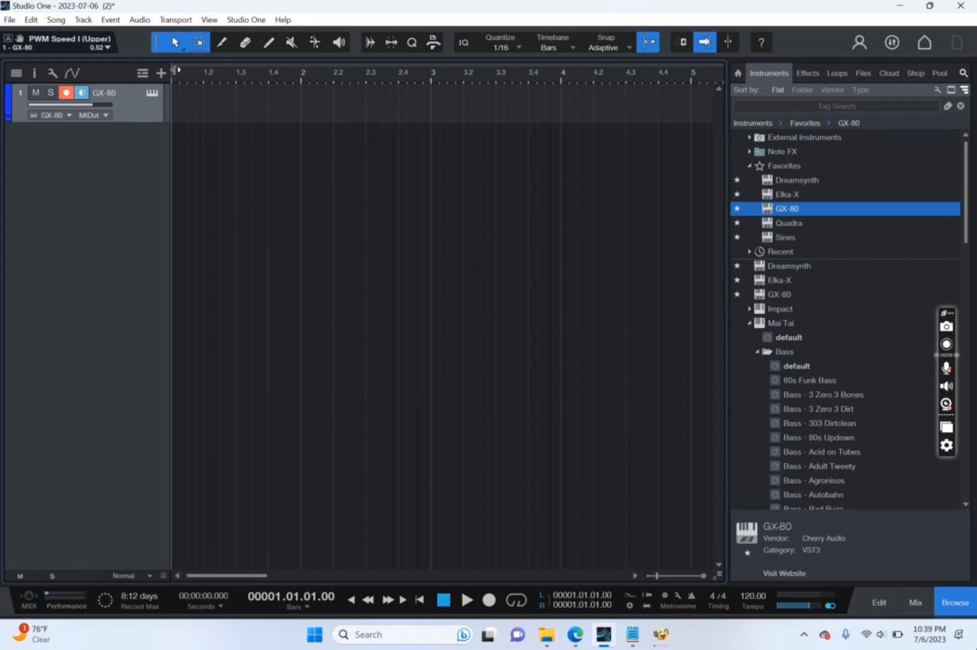
Set the loop range from bar 1 to bar 5, and create a GX-80 part of that length opened for note editing.
drag(175, 70, 695, 127)
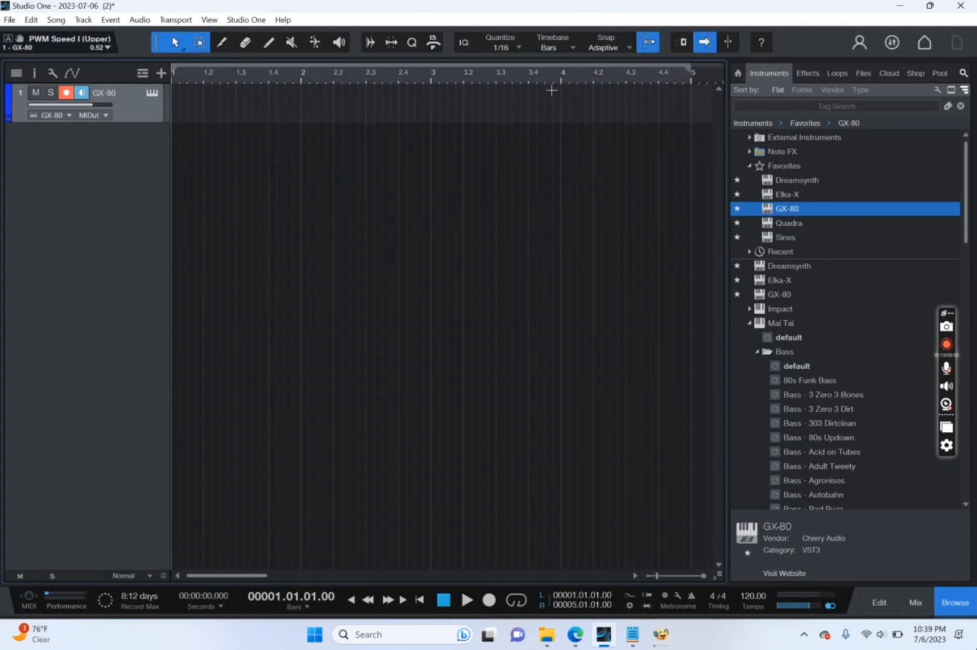
double_click(423, 110)
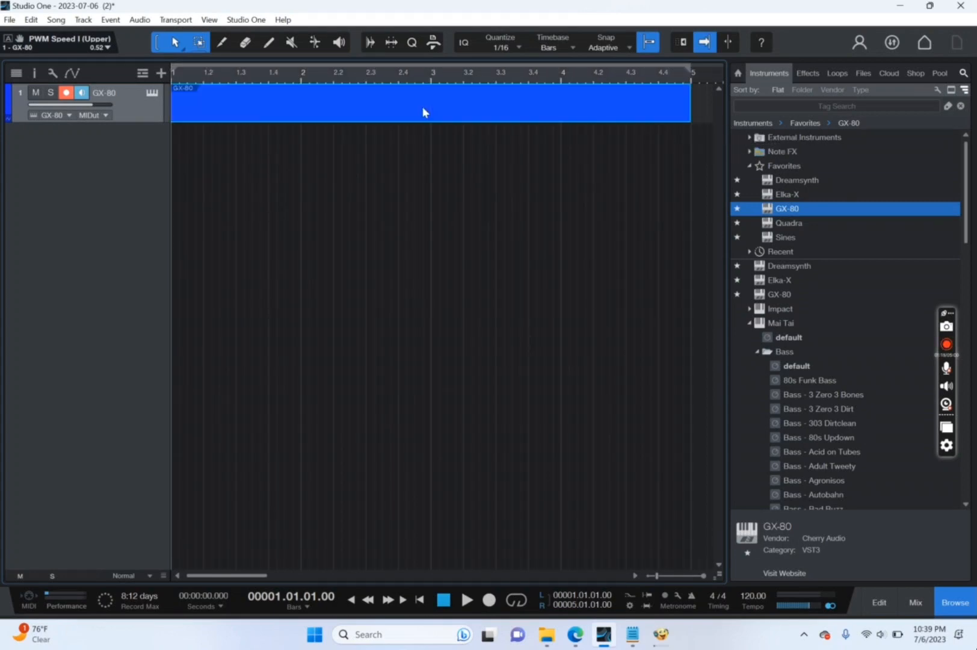
double_click(352, 108)
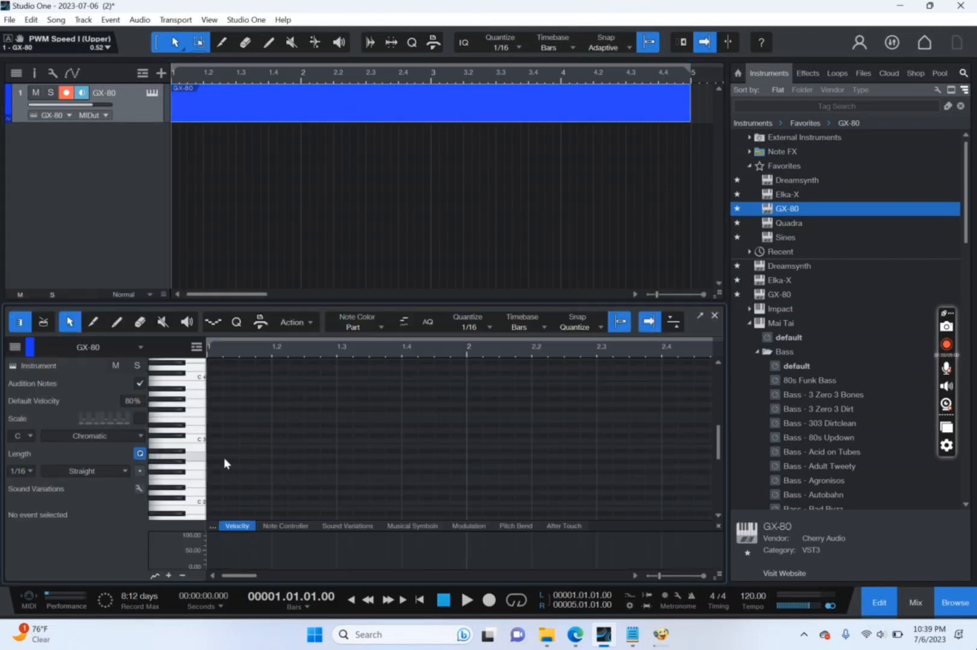
scroll(720, 456, down, 2)
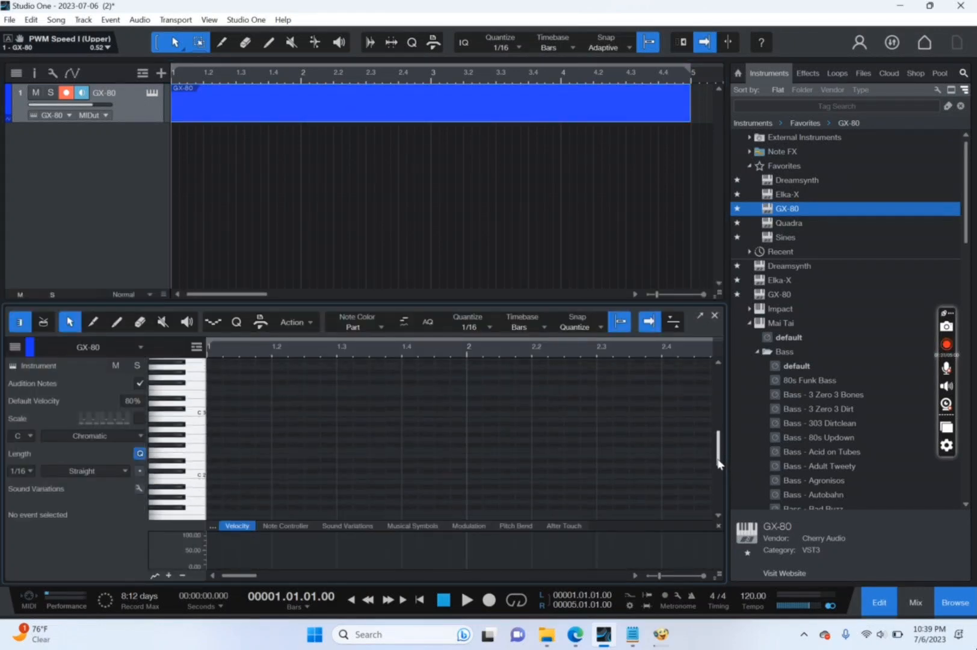
double_click(218, 483)
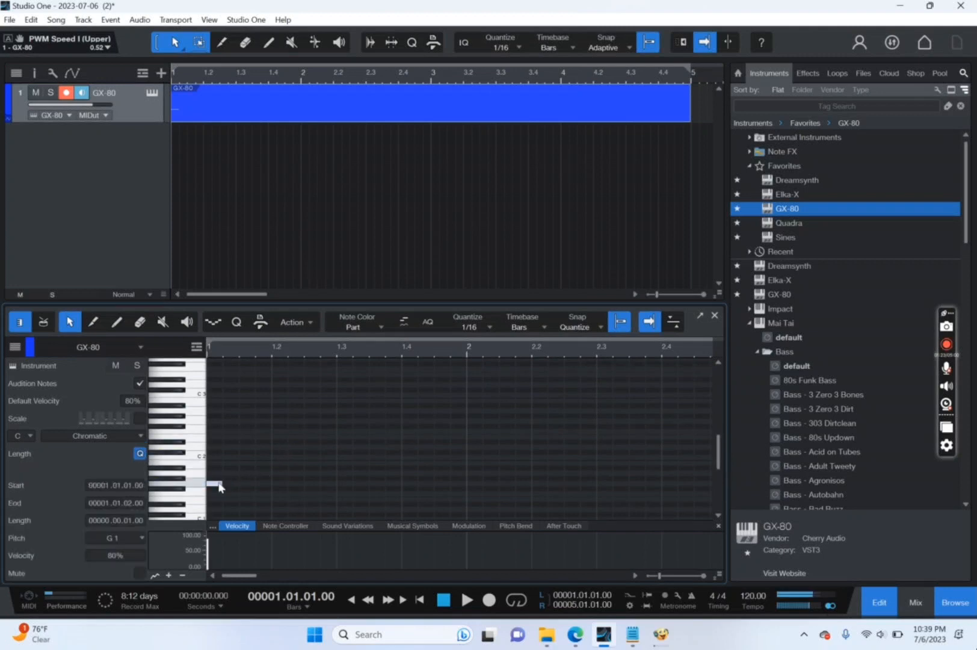
double_click(217, 474)
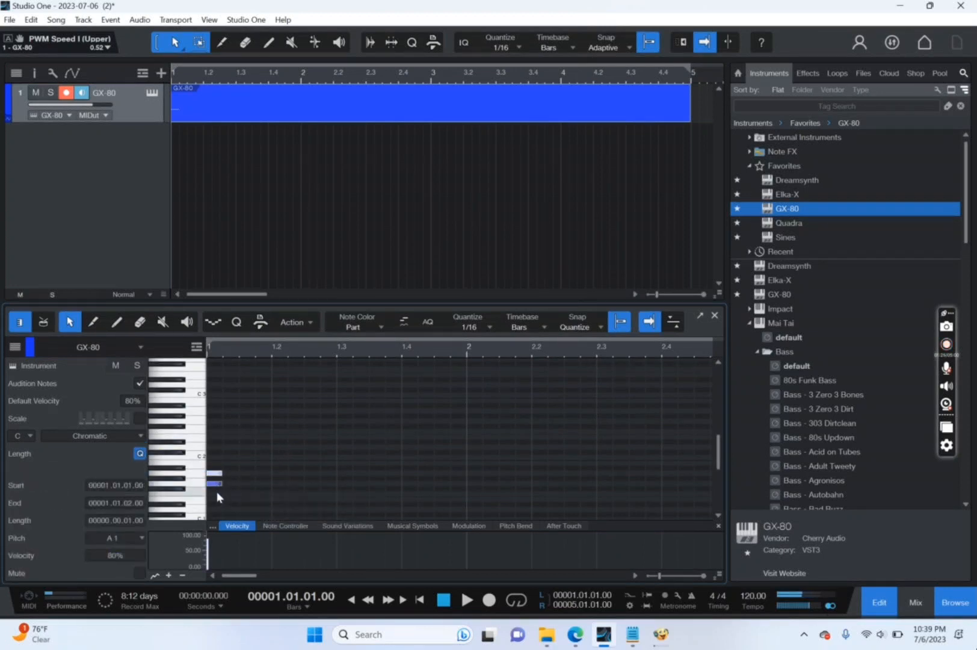
double_click(217, 492)
drag(219, 508, 662, 485)
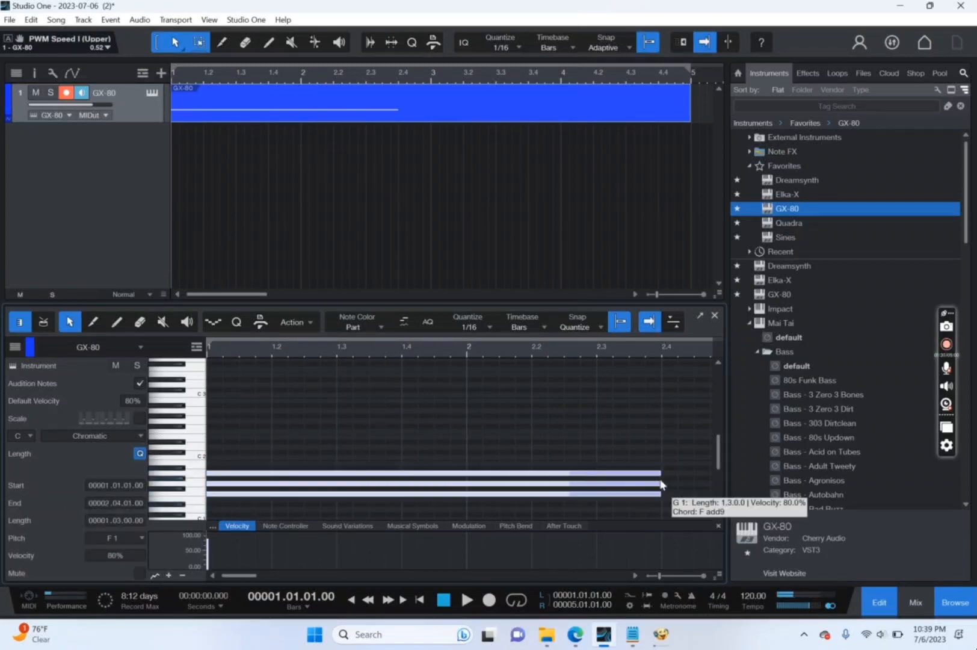
key(Delete)
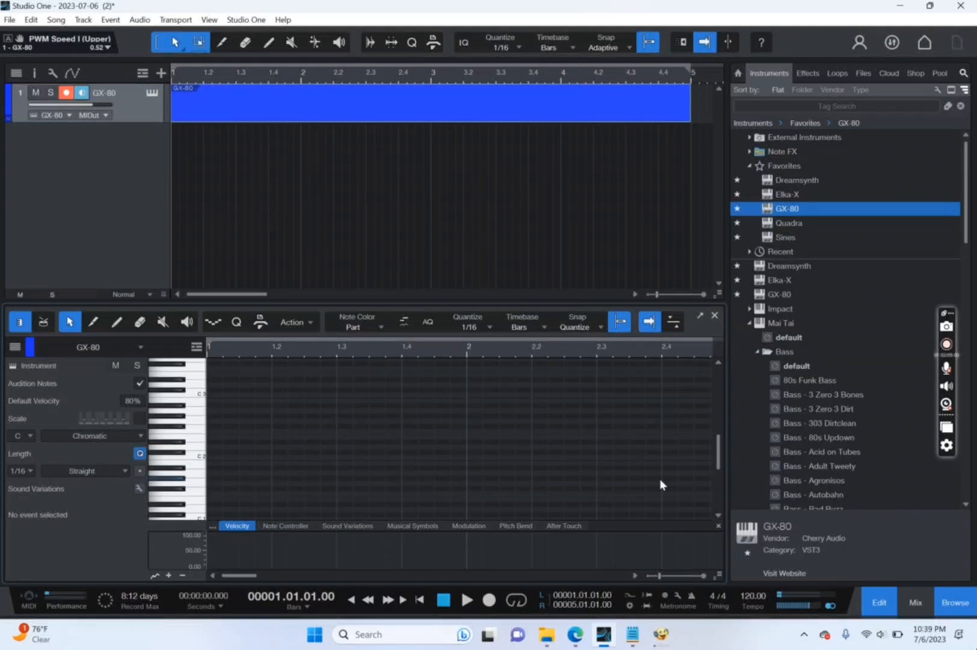
Enter the bar 1 riff: a one-beat G1 at 1.1, four 1/16 F1 notes from 1.2, and a one-beat A1 at 1.3.
double_click(217, 484)
drag(221, 486, 270, 502)
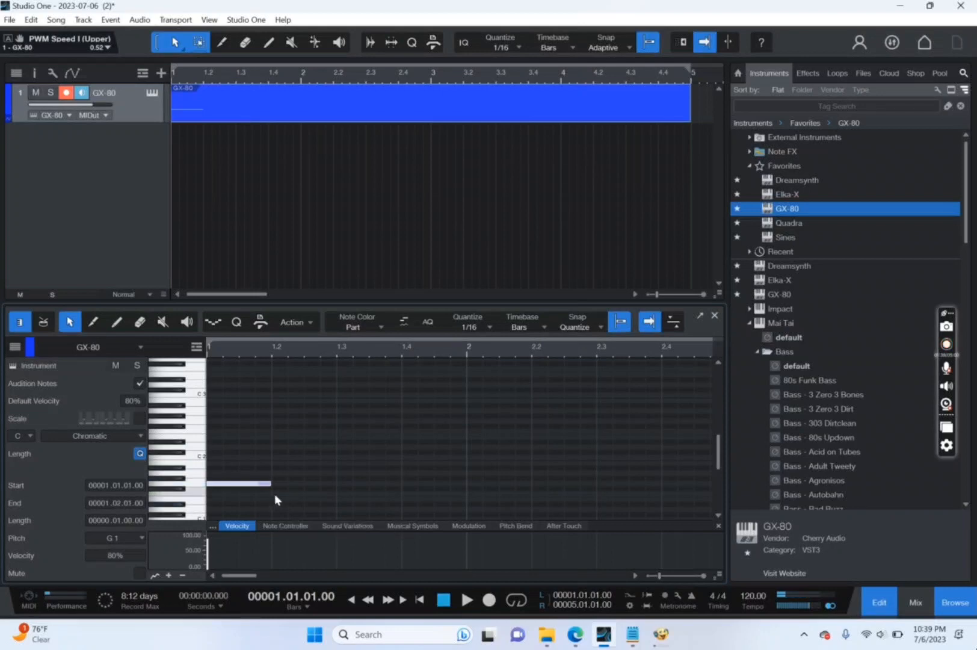
double_click(275, 494)
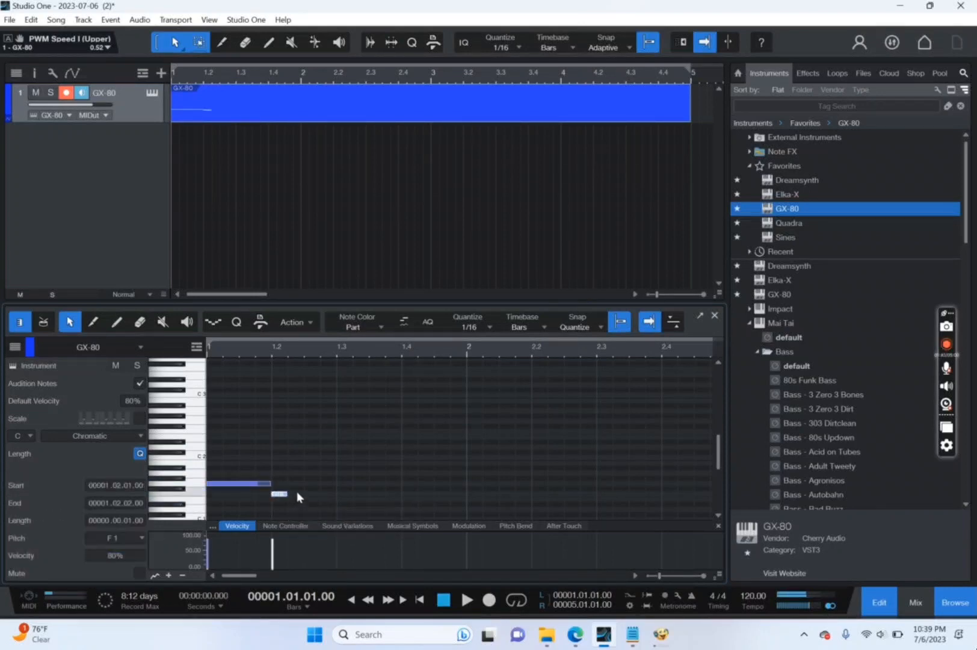
double_click(297, 493)
double_click(314, 494)
double_click(328, 493)
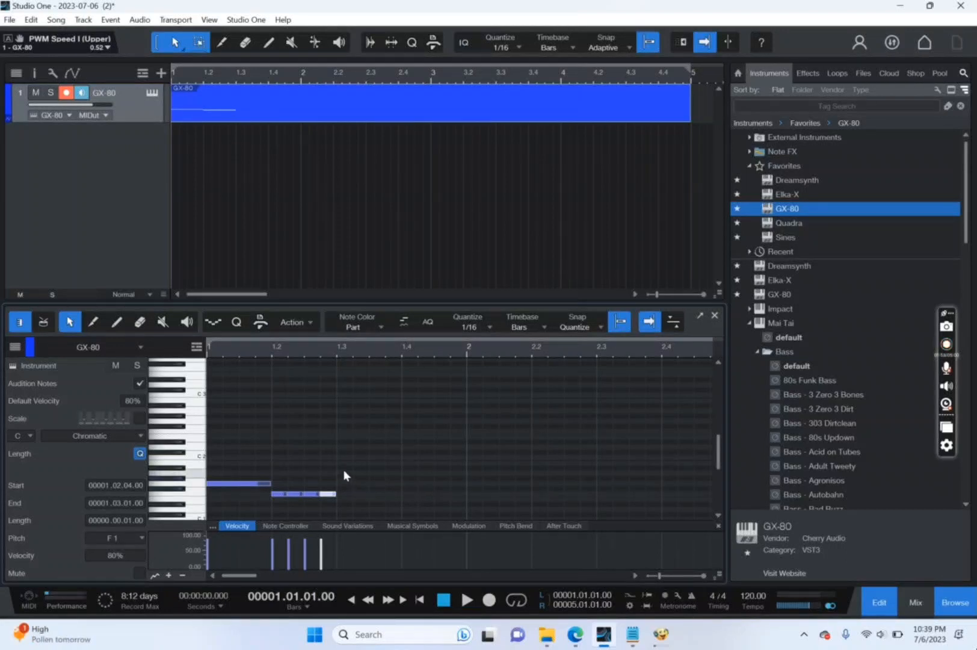
drag(344, 475, 399, 488)
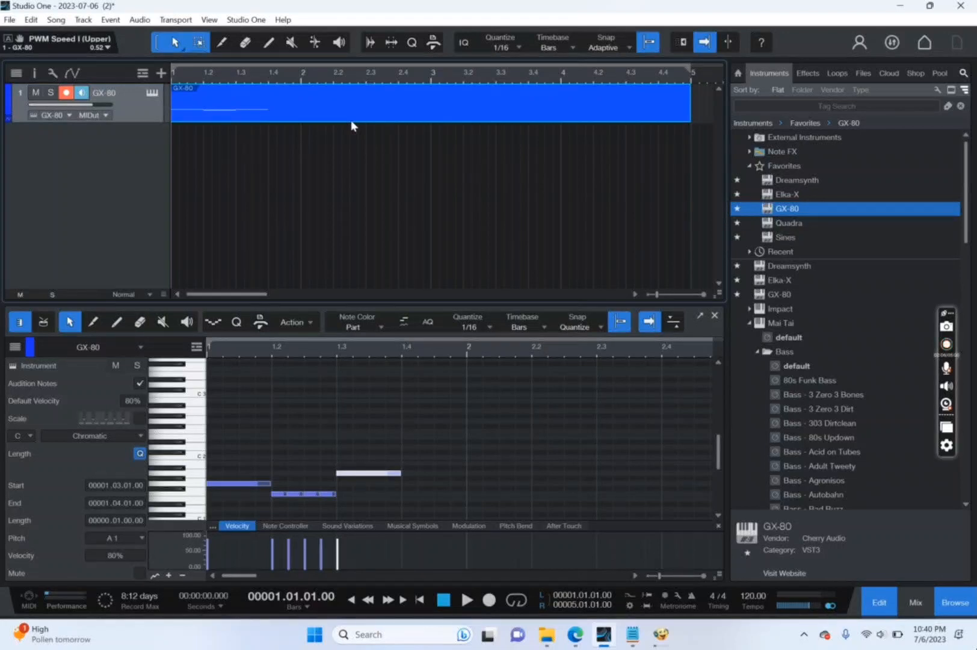
Duplicate the part onto a new second track starting at bar 1 and assign a new GX-80 instrument to that track.
key(d)
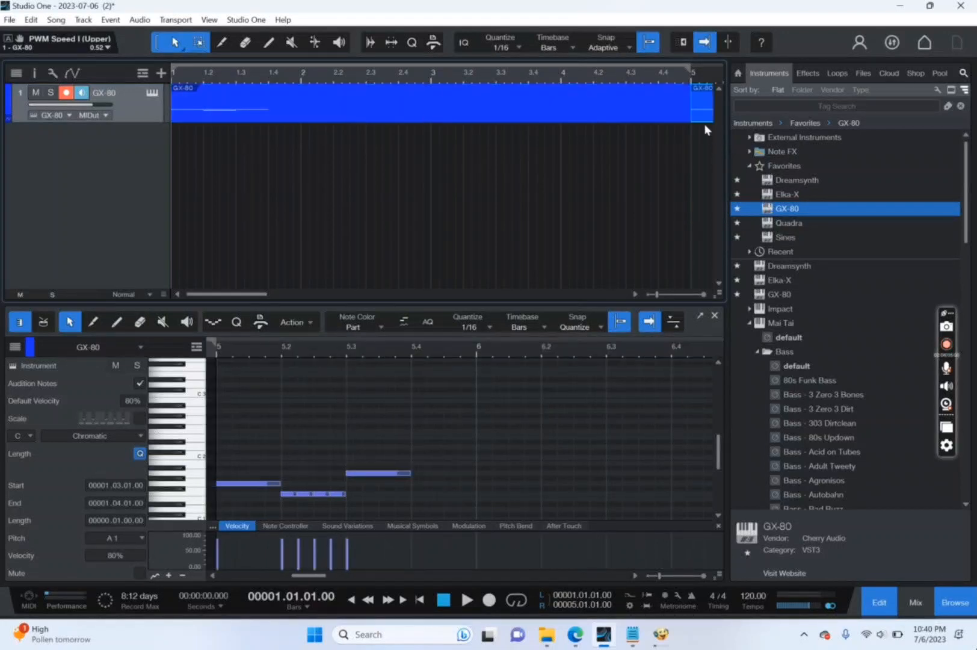
drag(703, 119, 184, 180)
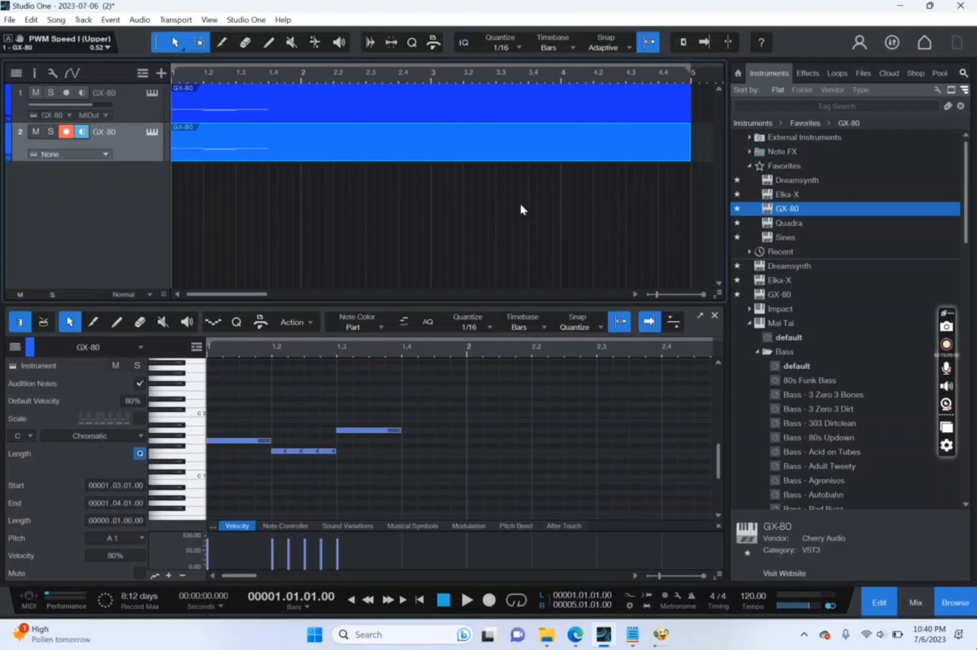
drag(803, 214, 63, 134)
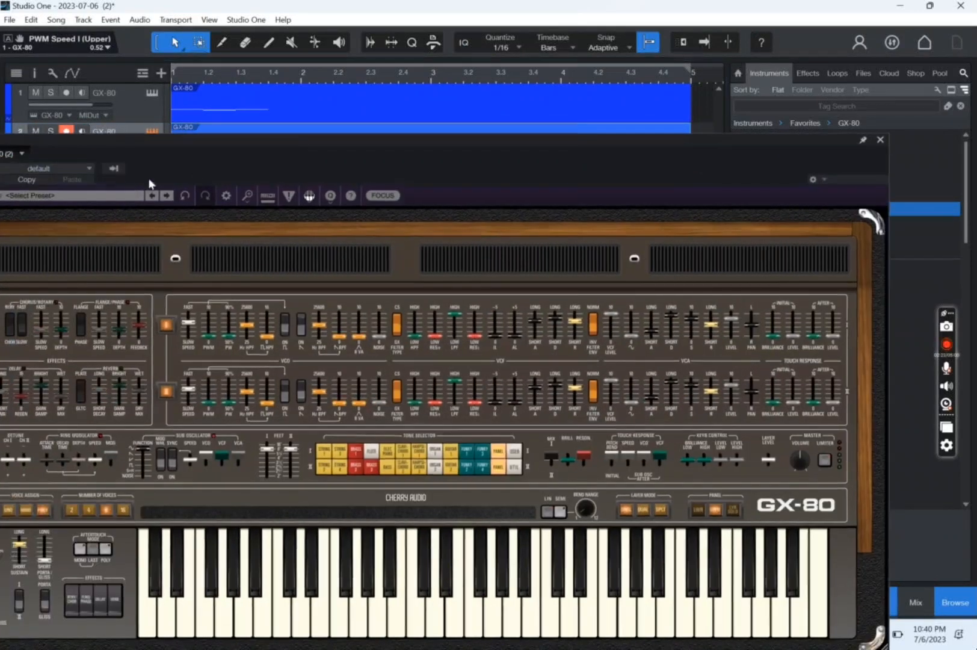
Load the reverb ragtime preset from the recent presets in the second track's GX-80 and close its window.
click(100, 192)
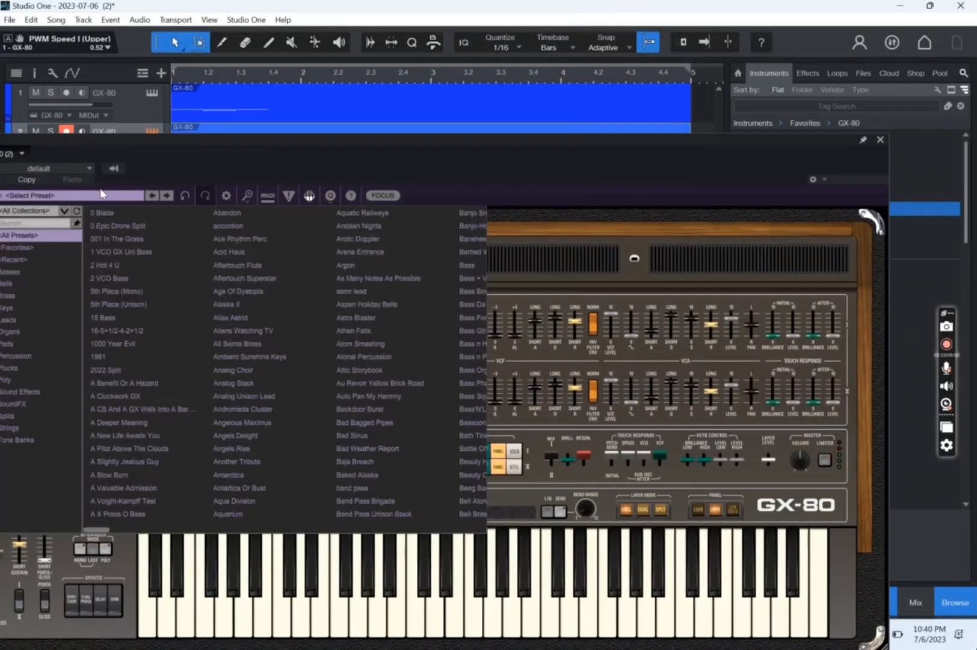
click(35, 260)
click(124, 225)
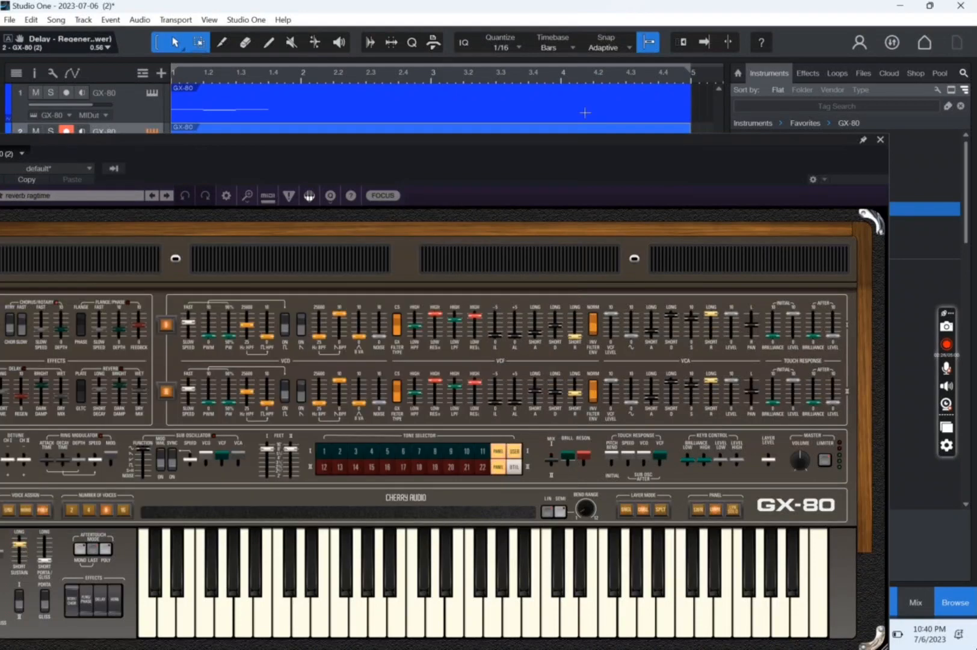
click(881, 139)
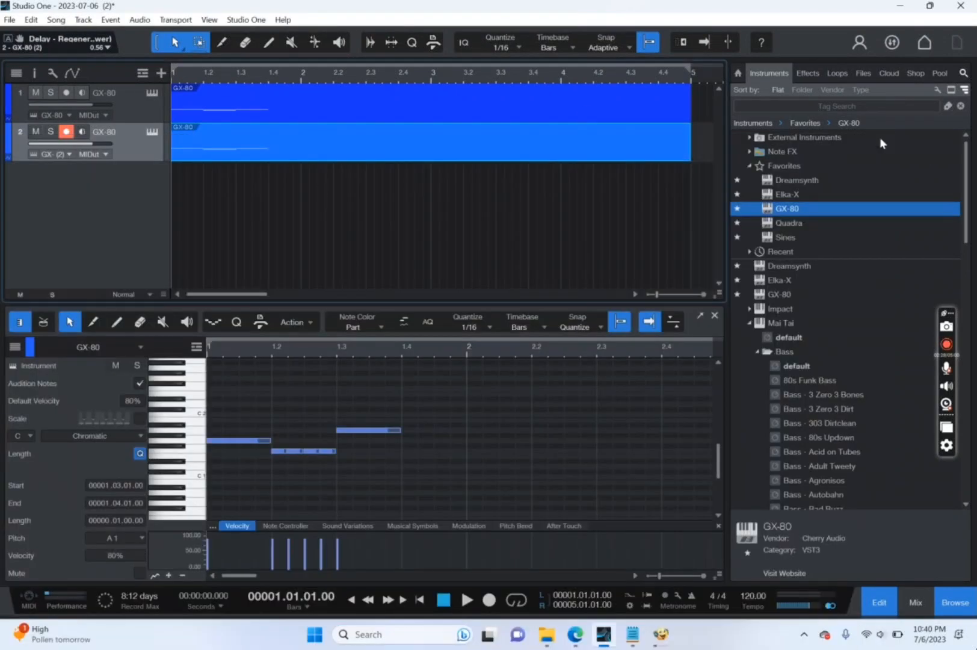
Transpose all notes of the second track's part up one octave, with the first note at G2, and duplicate them into bar 2.
click(314, 137)
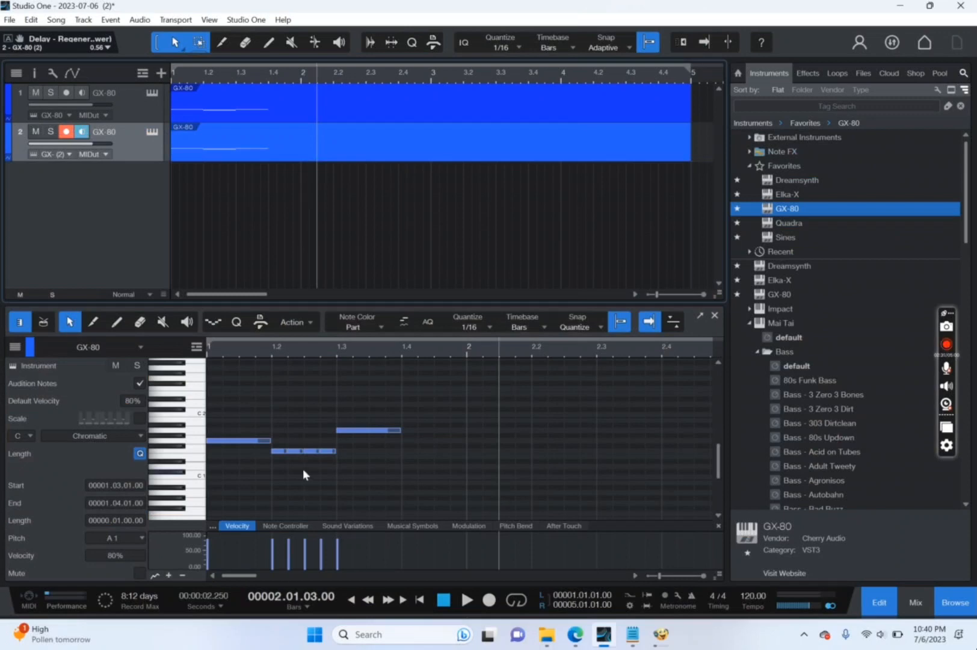
drag(236, 415, 525, 507)
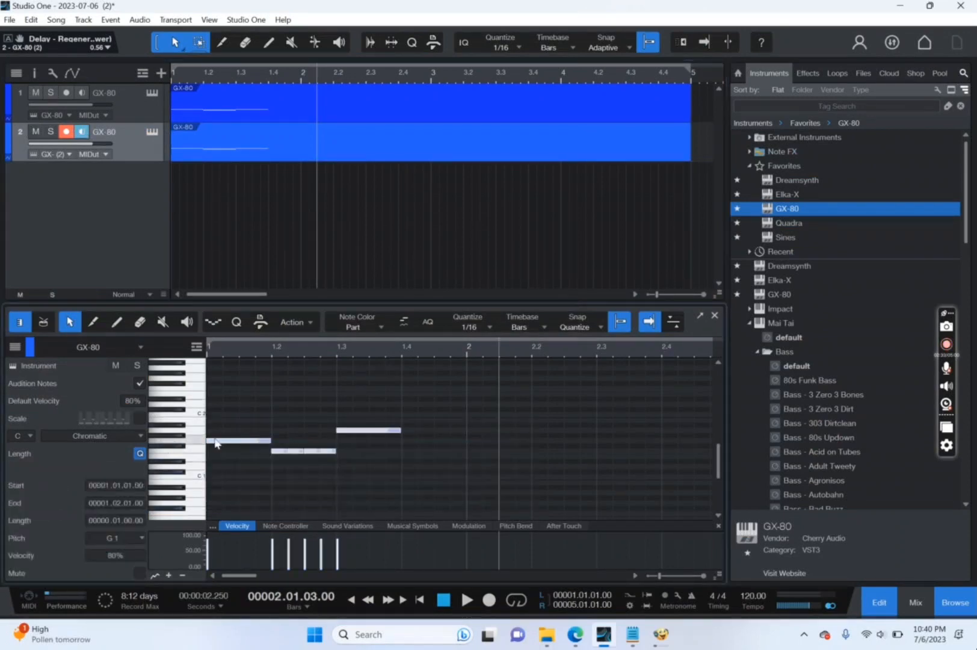
drag(216, 444, 231, 411)
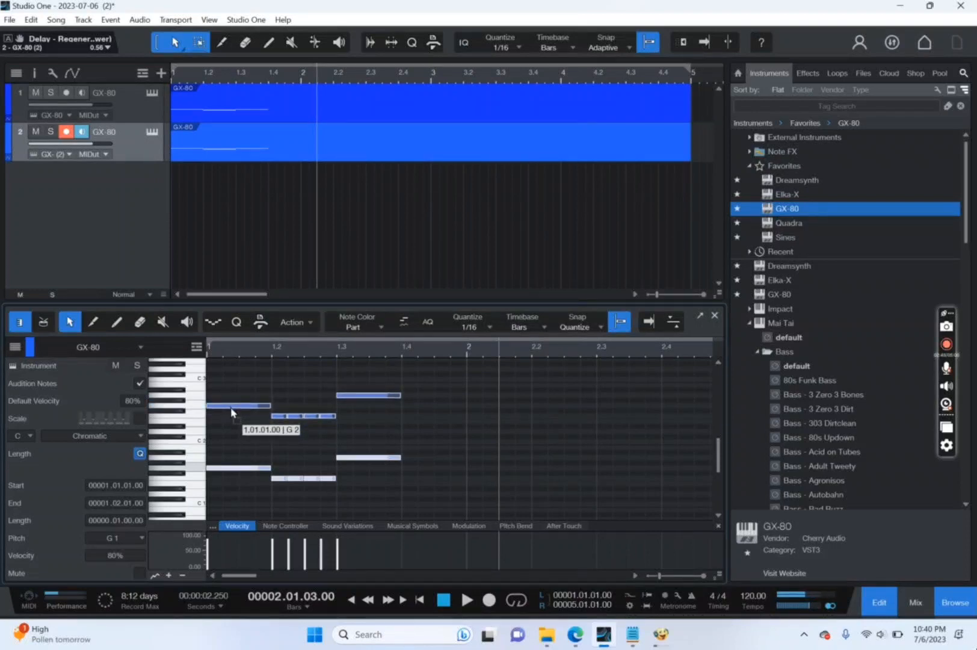
drag(232, 412, 232, 413)
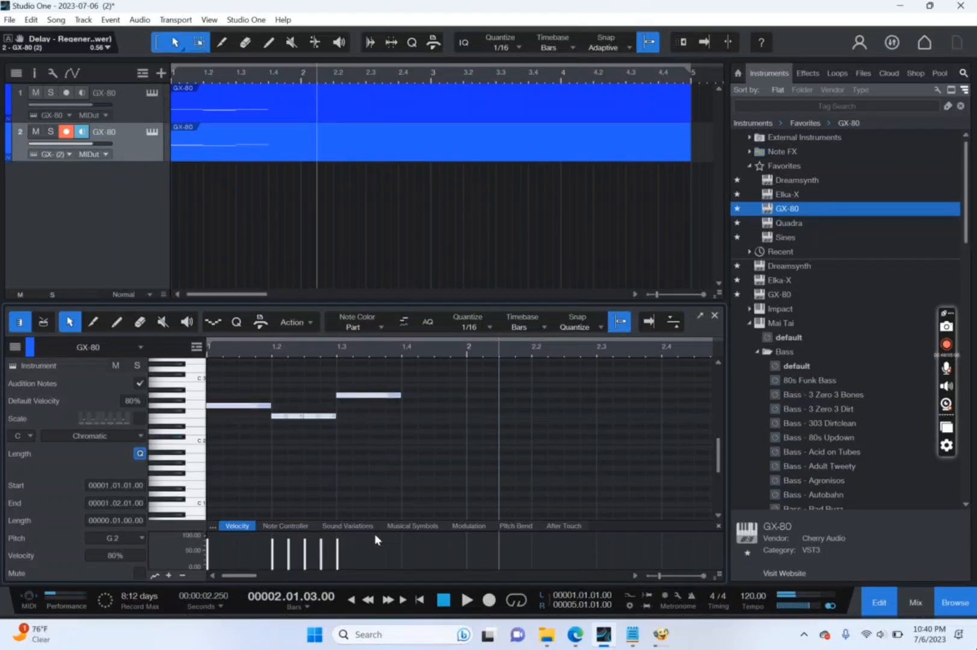
key(d)
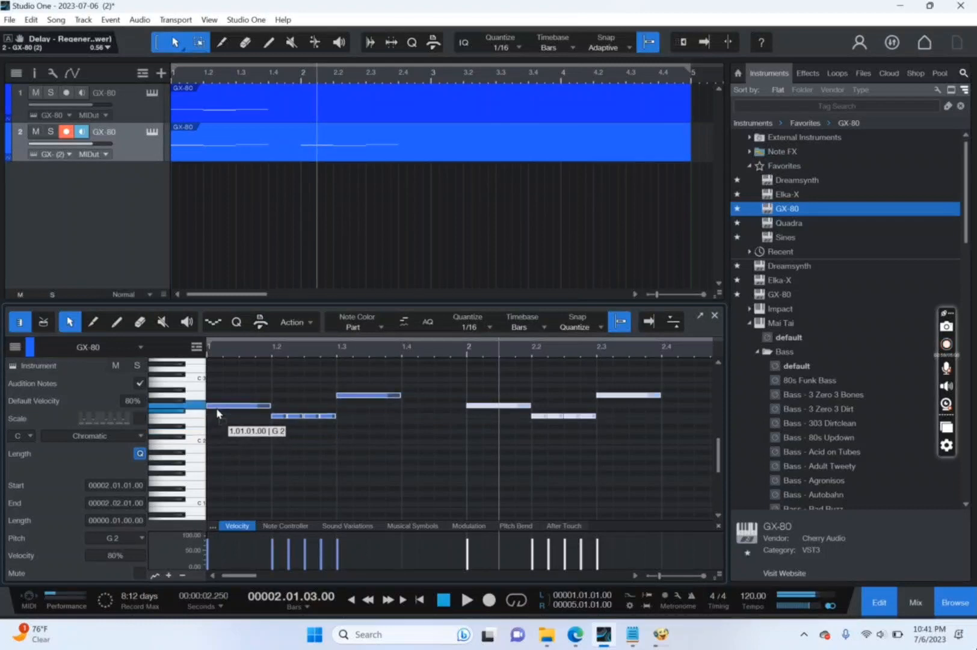
Stack the second track's duplicated notes over the bar 1 originals, starting at D3, and add a one-beat B2 at 1.1.
drag(217, 408, 209, 372)
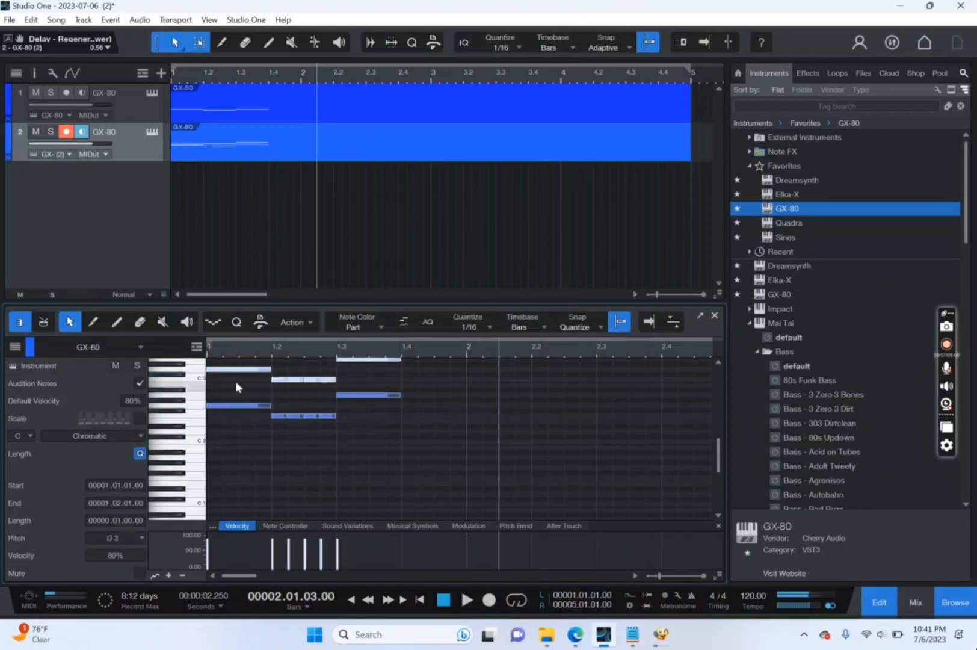
click(474, 434)
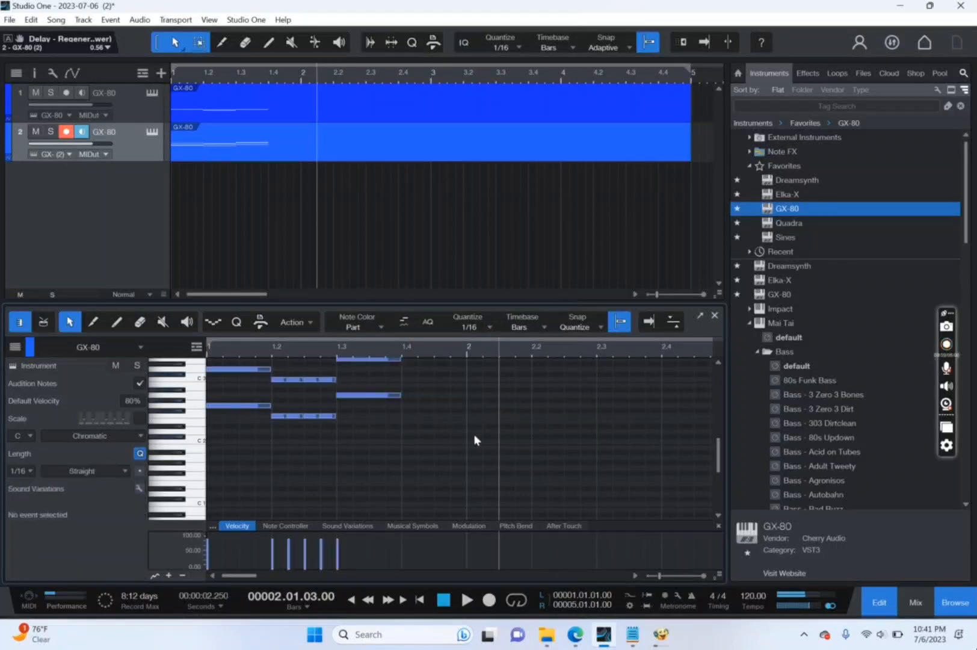
click(218, 384)
drag(280, 402, 269, 408)
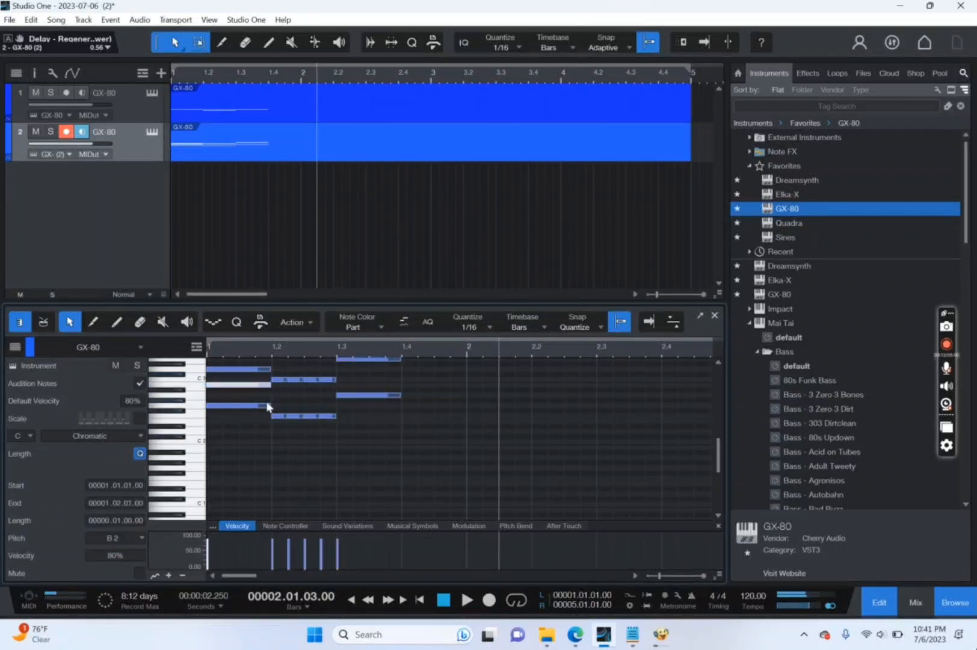
Fill in the remaining middle chord notes with four 1/16 A2 notes from 1.2 and a one-beat C3 at 1.3.
click(276, 391)
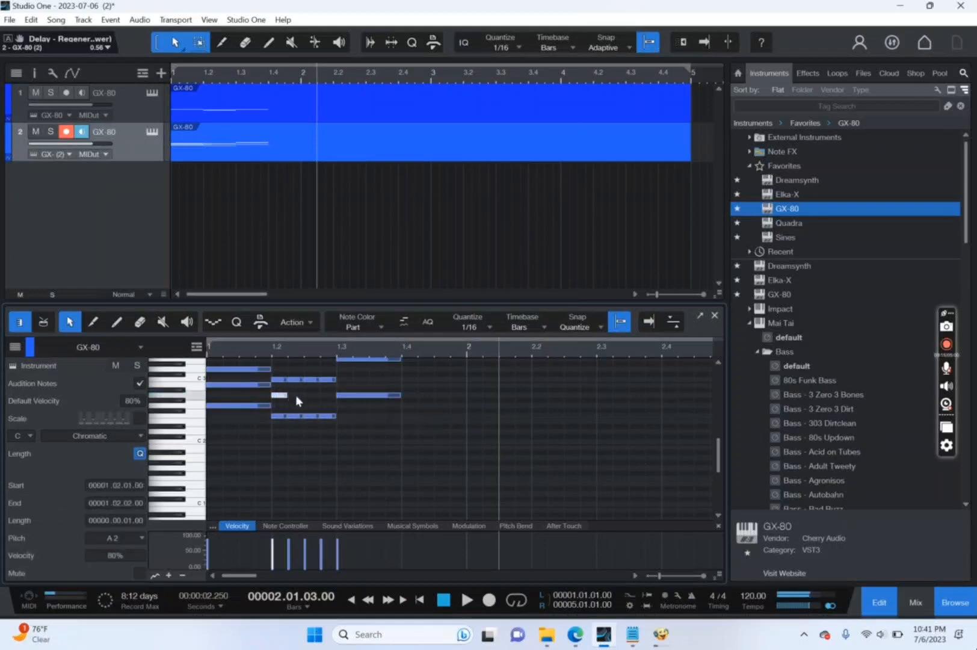
click(296, 394)
click(312, 395)
click(328, 395)
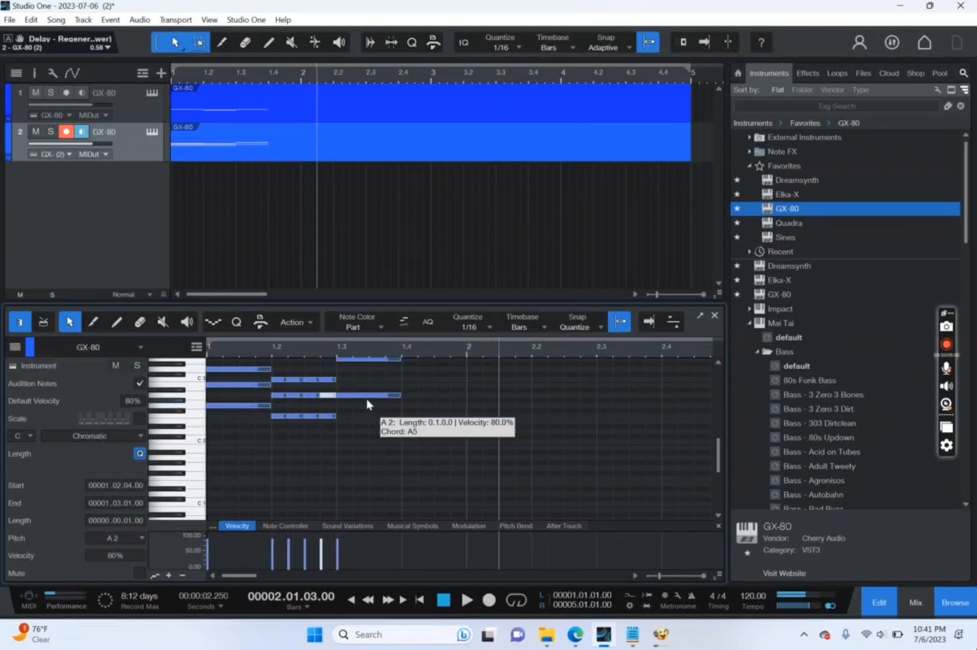
click(344, 375)
drag(346, 376, 400, 380)
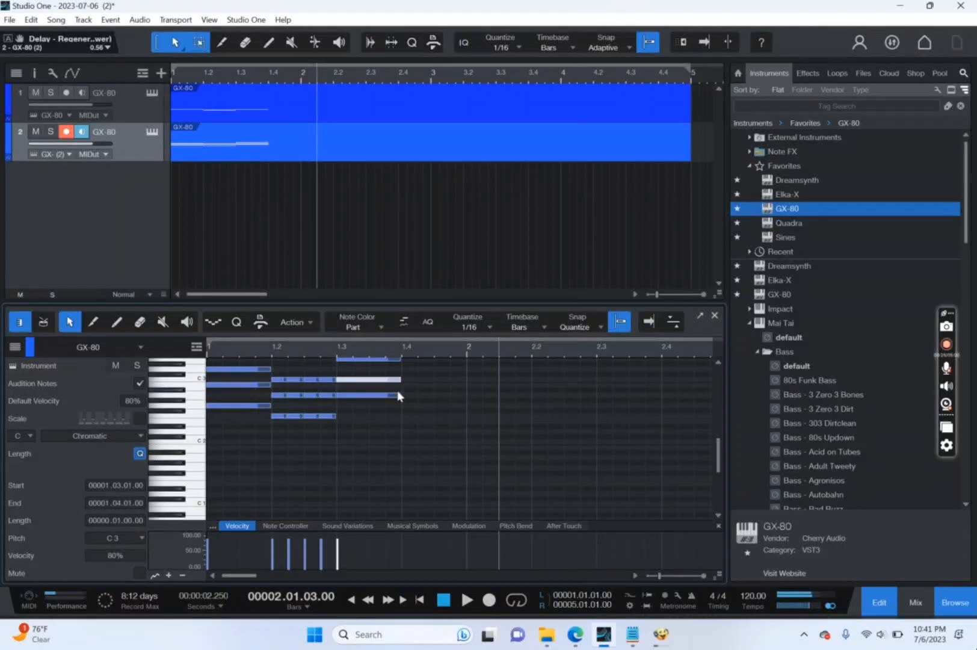
click(414, 466)
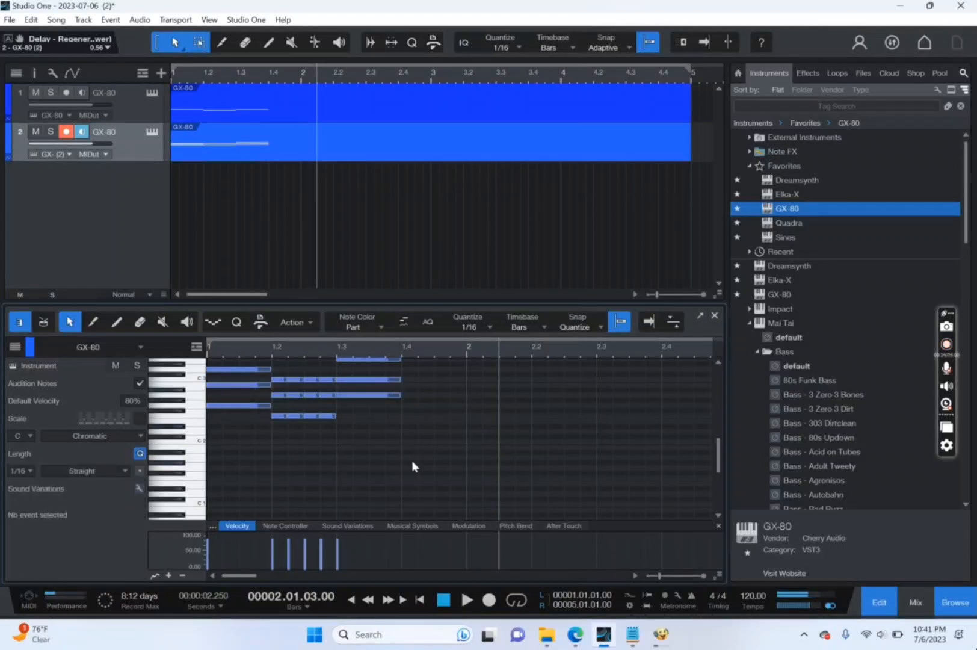
Set the song tempo to 60.
double_click(752, 594)
text(60)
key(Return)
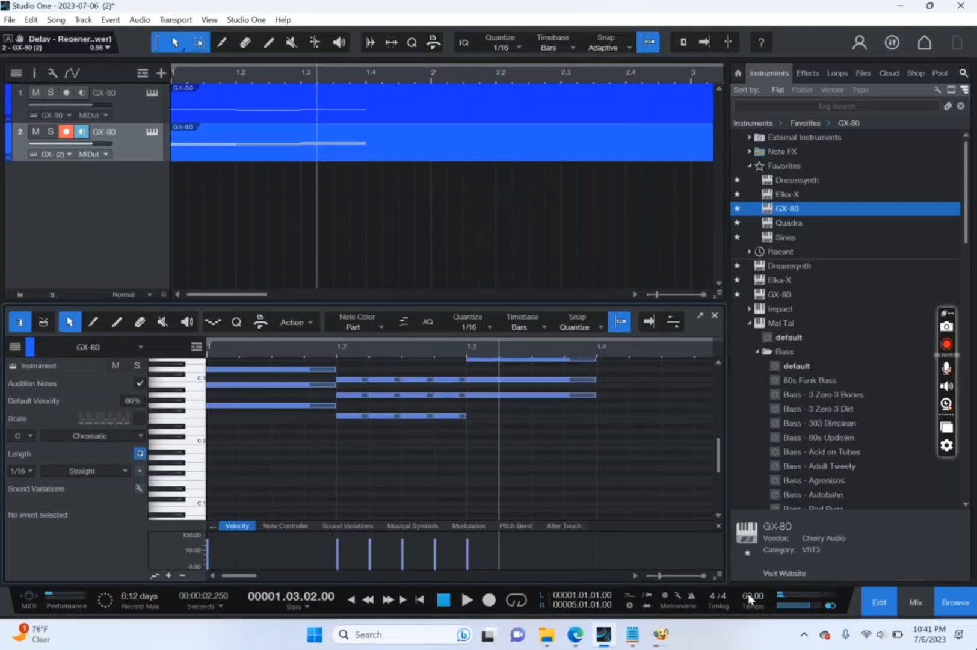
Add a third track below the two GX-80 tracks using the default Mai Tai preset.
scroll(719, 454, up, 5)
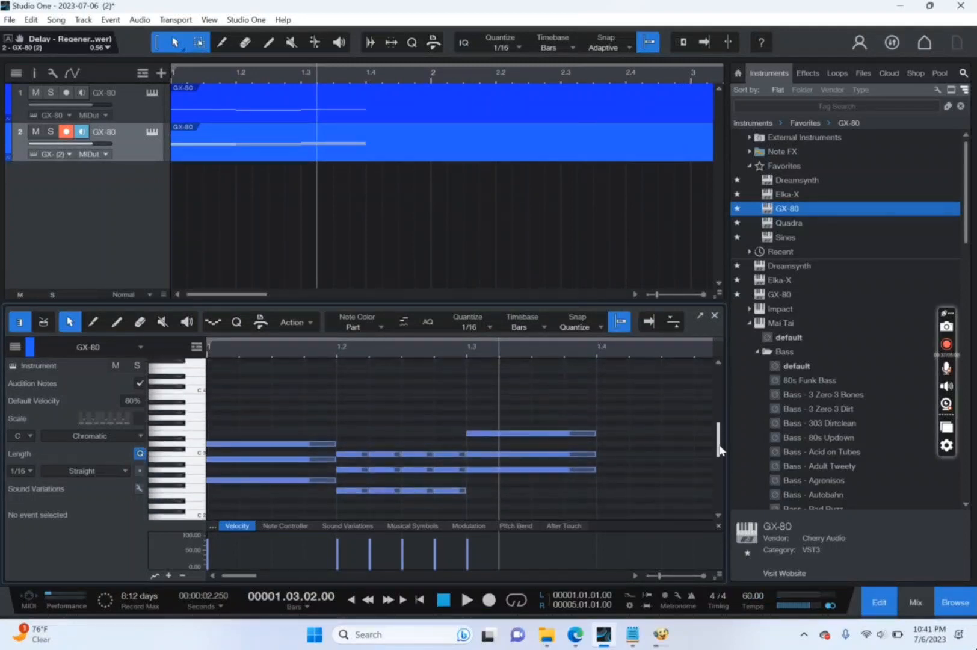
scroll(719, 437, down, 1)
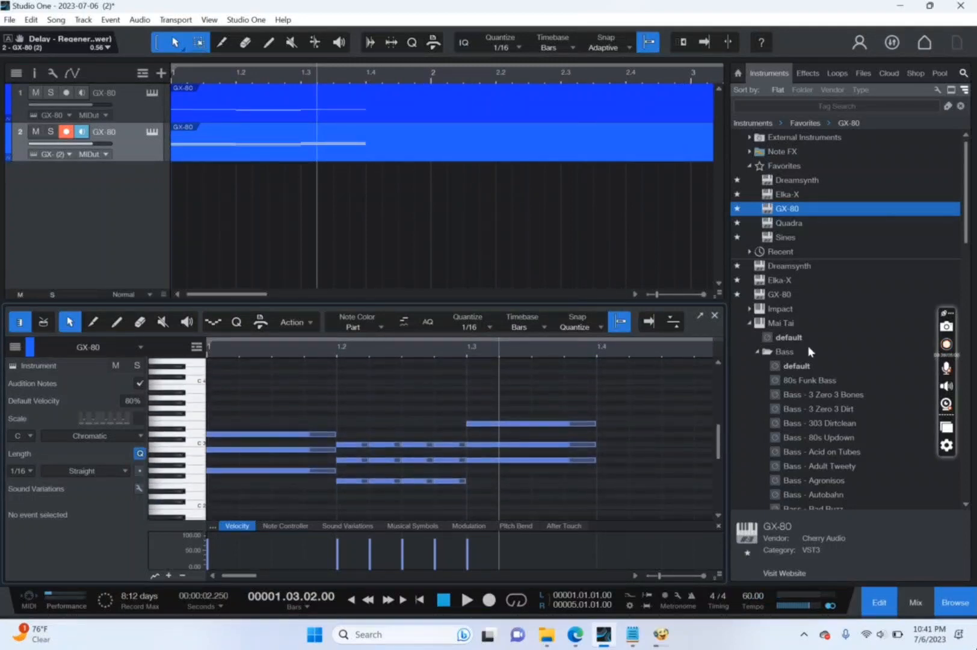
click(756, 352)
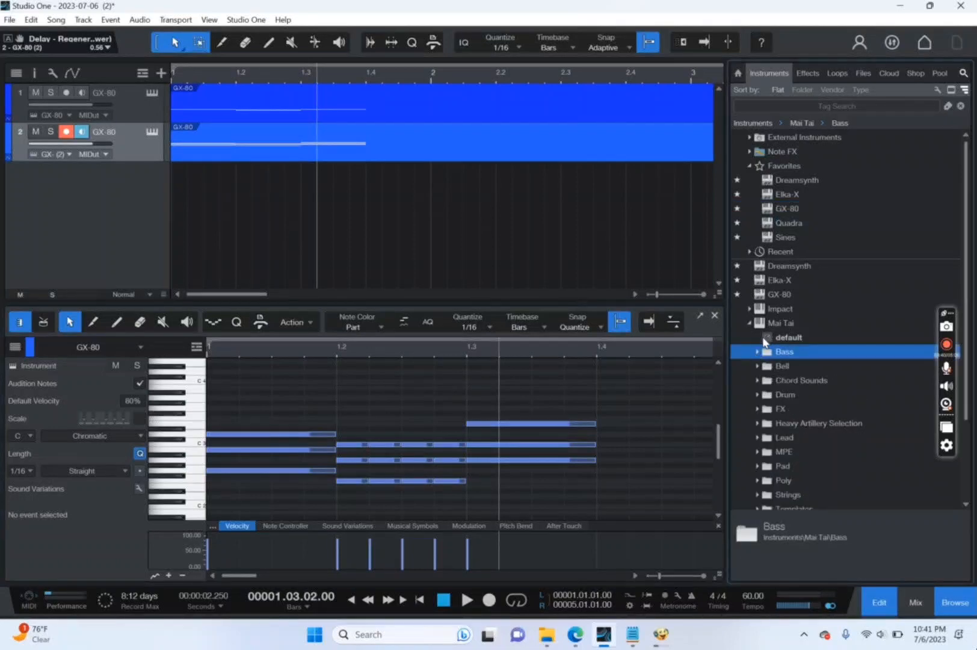
drag(776, 334, 68, 197)
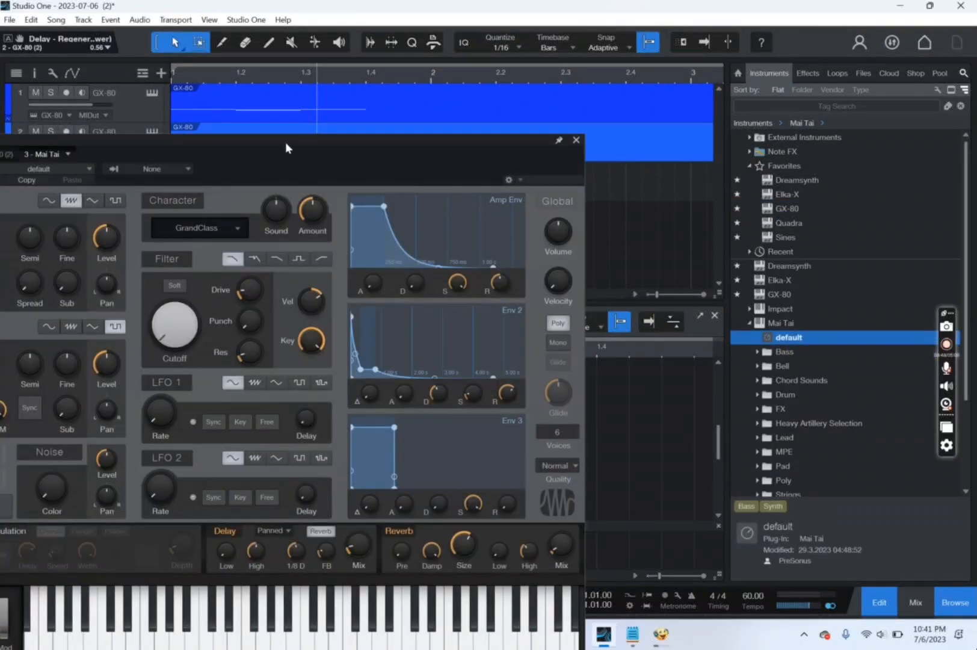
drag(286, 142, 436, 104)
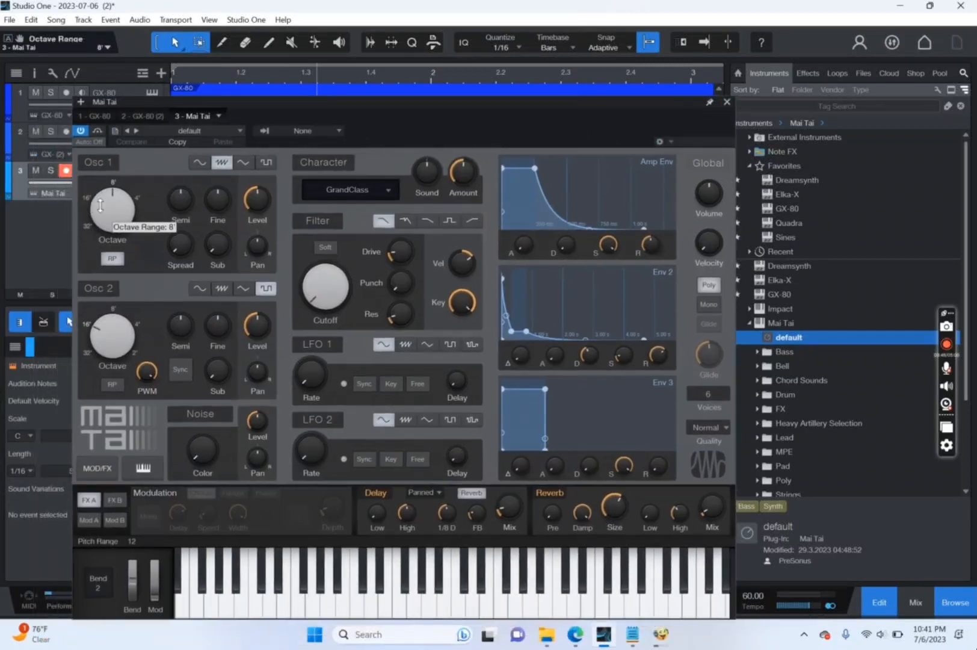
Set Mai Tai's Osc 1 to 16' and its amp envelope to minimum sustain, slightly longer decay and 1.14 s release.
drag(100, 206, 101, 225)
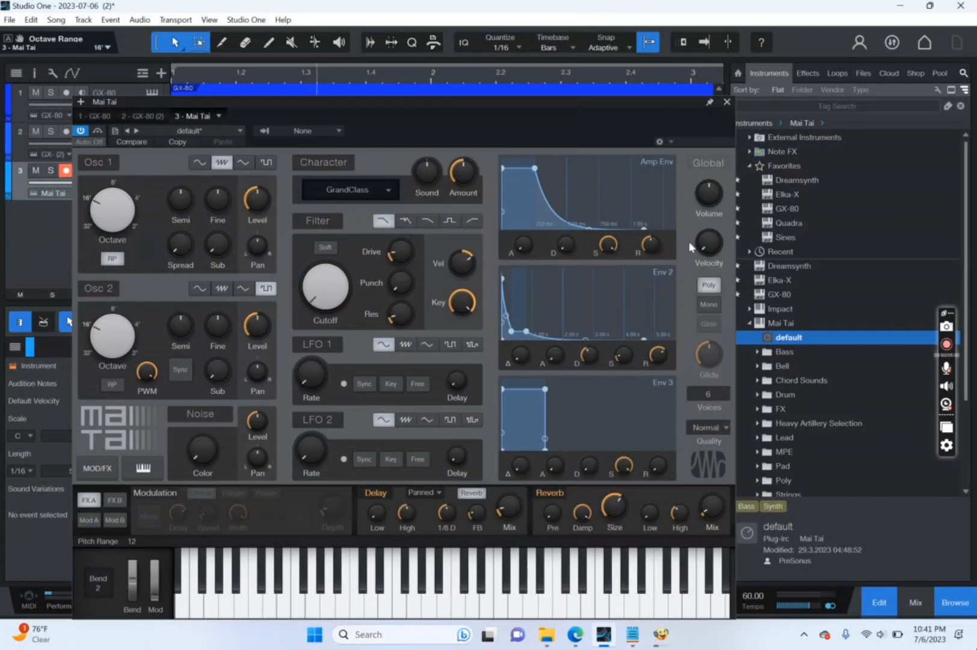
drag(607, 243, 557, 502)
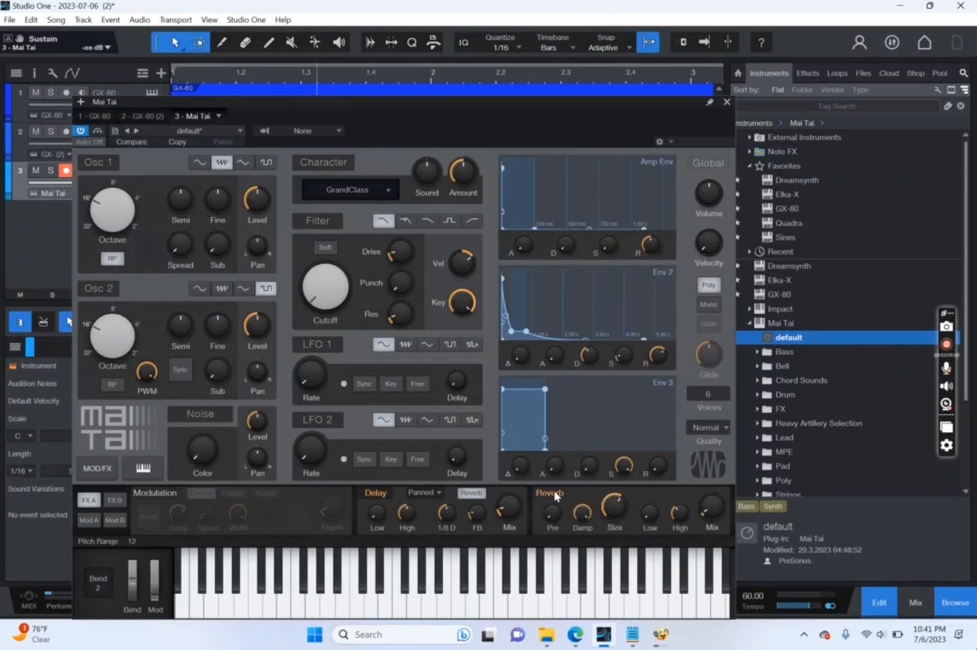
drag(562, 244, 565, 217)
mouse_move(651, 239)
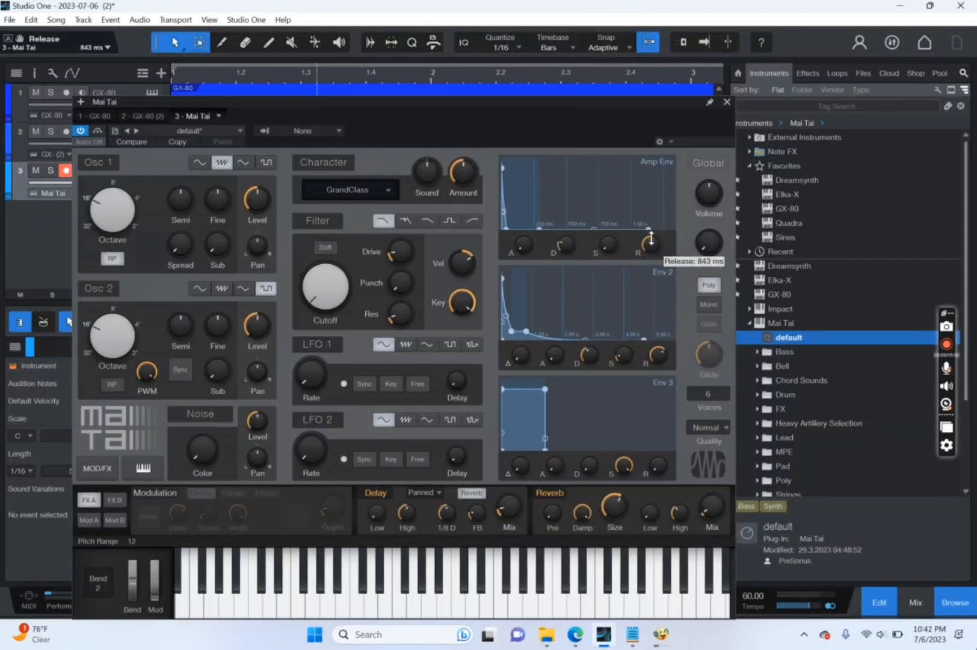
drag(651, 239, 652, 232)
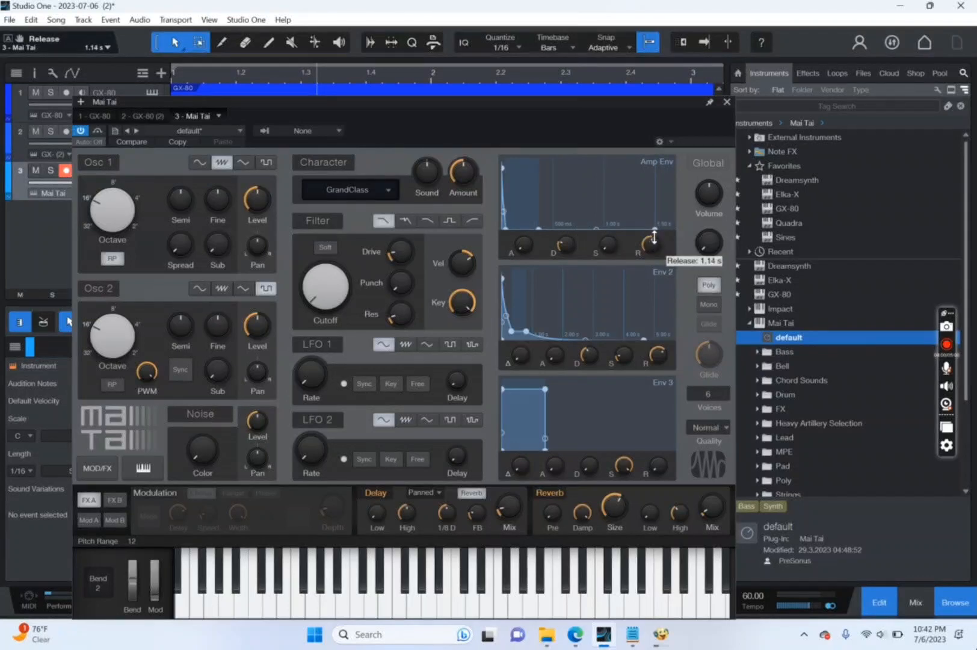
click(727, 102)
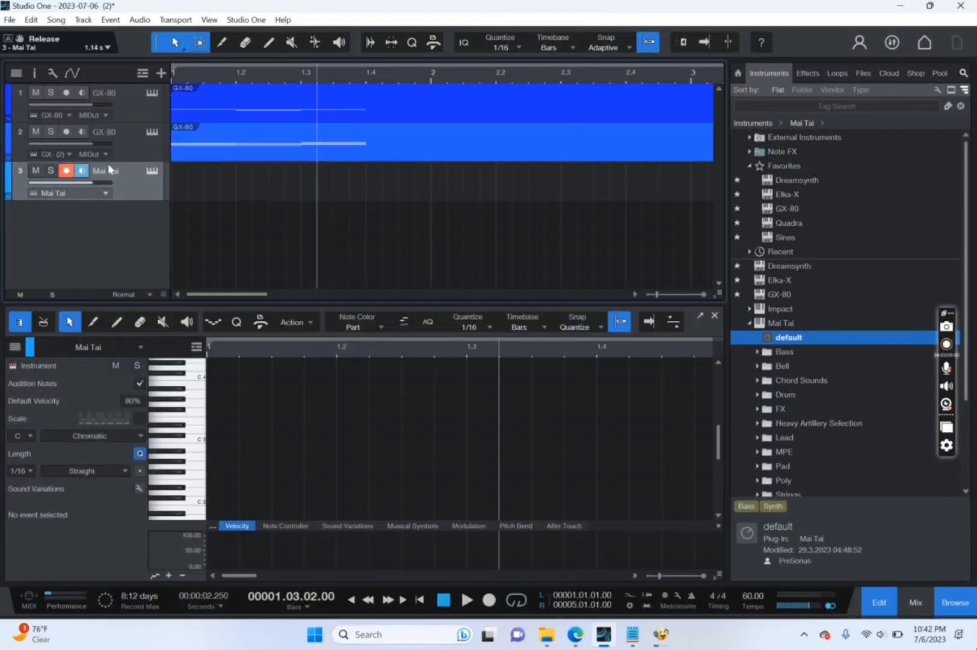
click(152, 172)
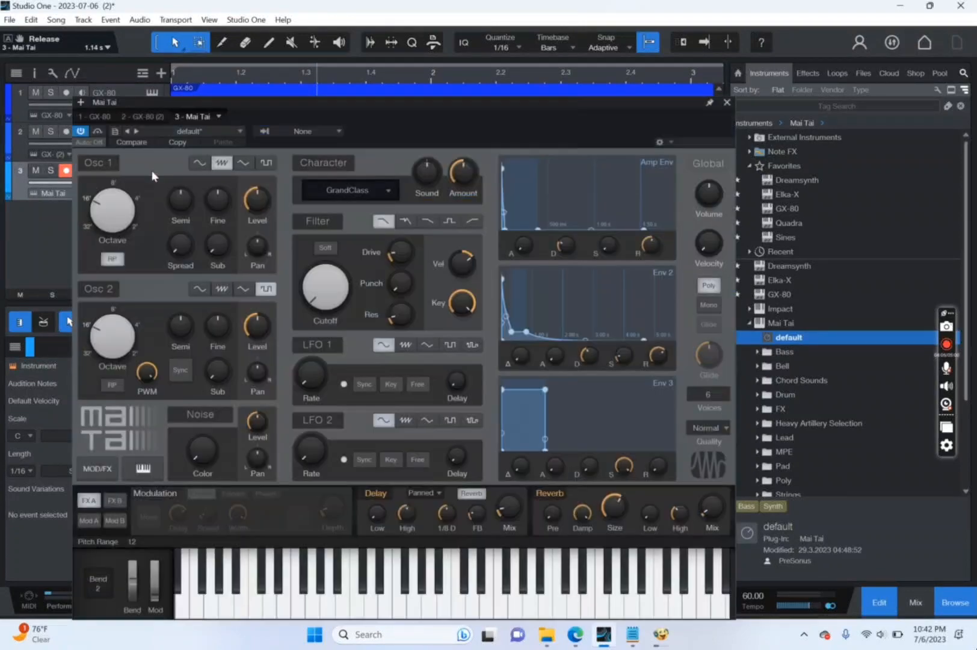
click(727, 103)
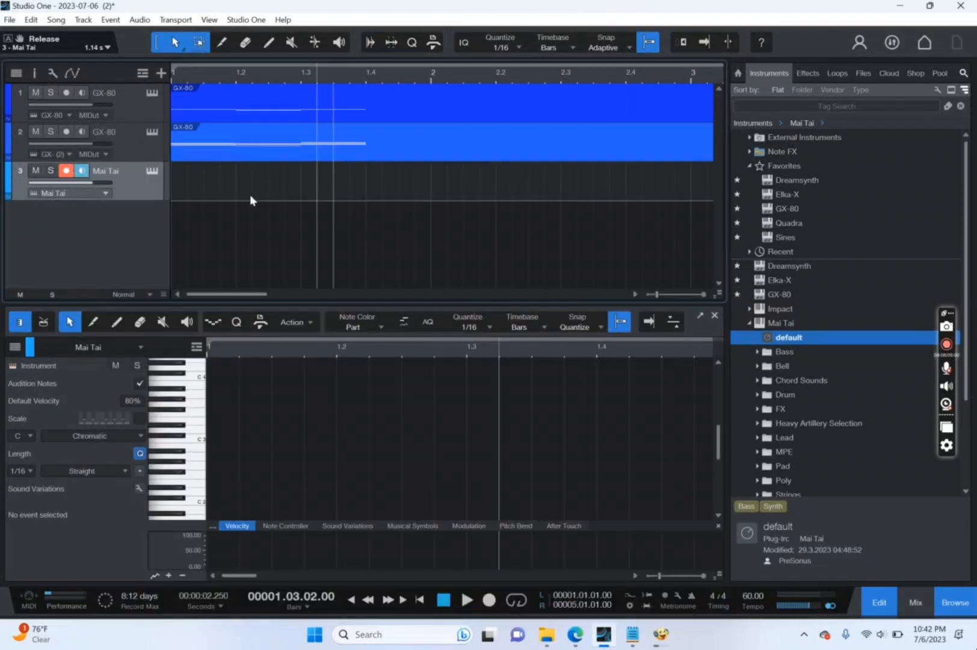
Create a part on the third track and enter a 1/16 C2 note on each of the four beats of bar 1.
double_click(222, 182)
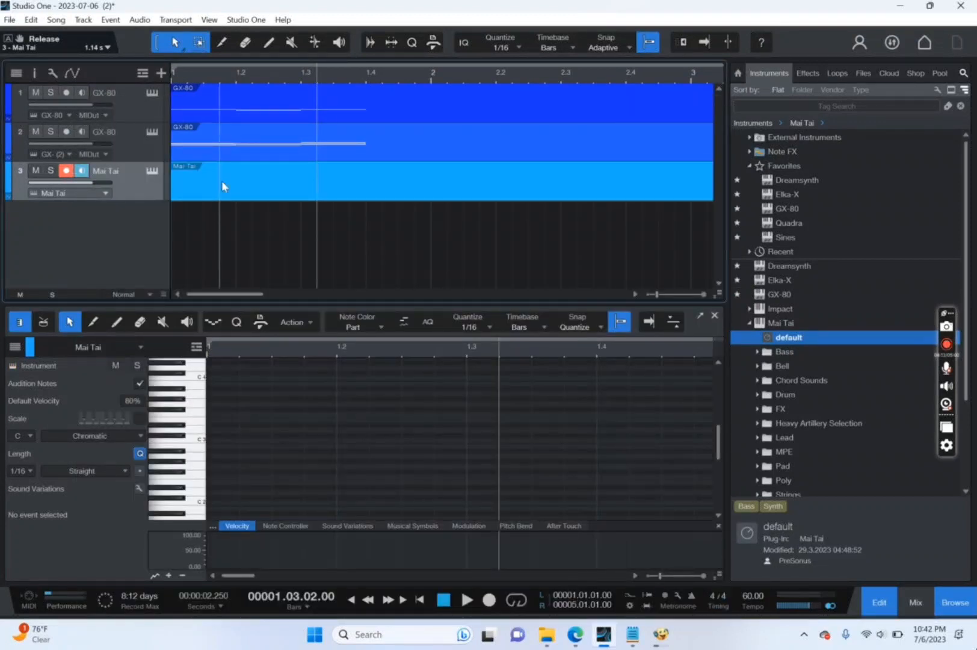
double_click(222, 504)
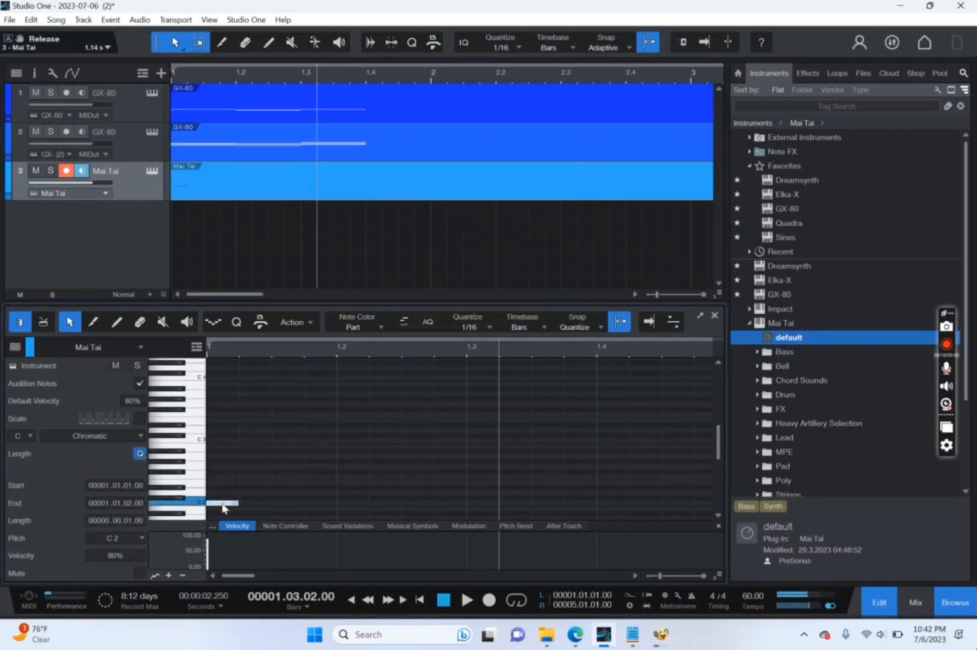
double_click(353, 503)
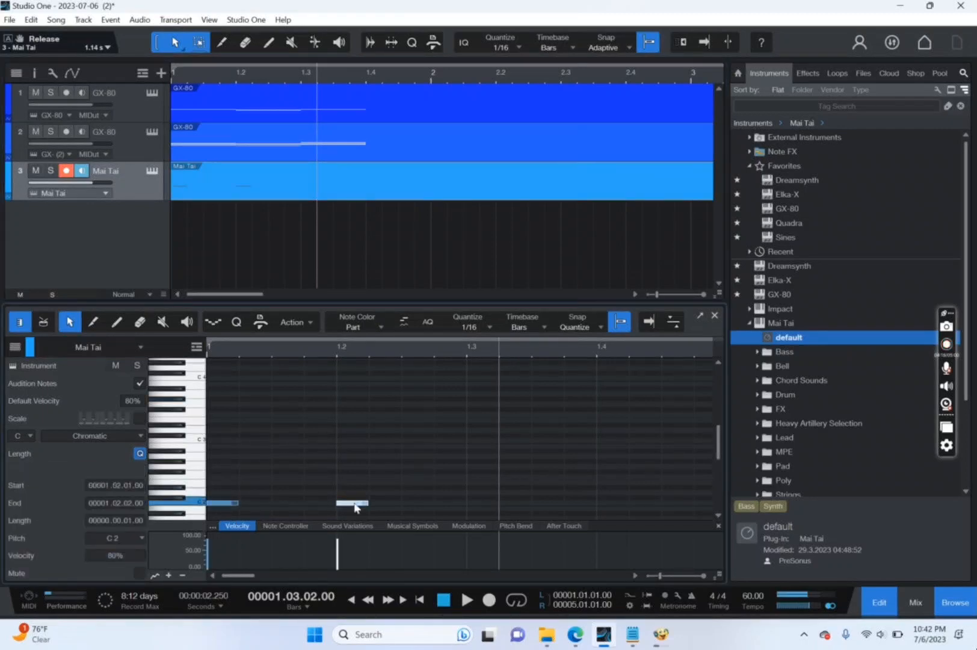
double_click(482, 502)
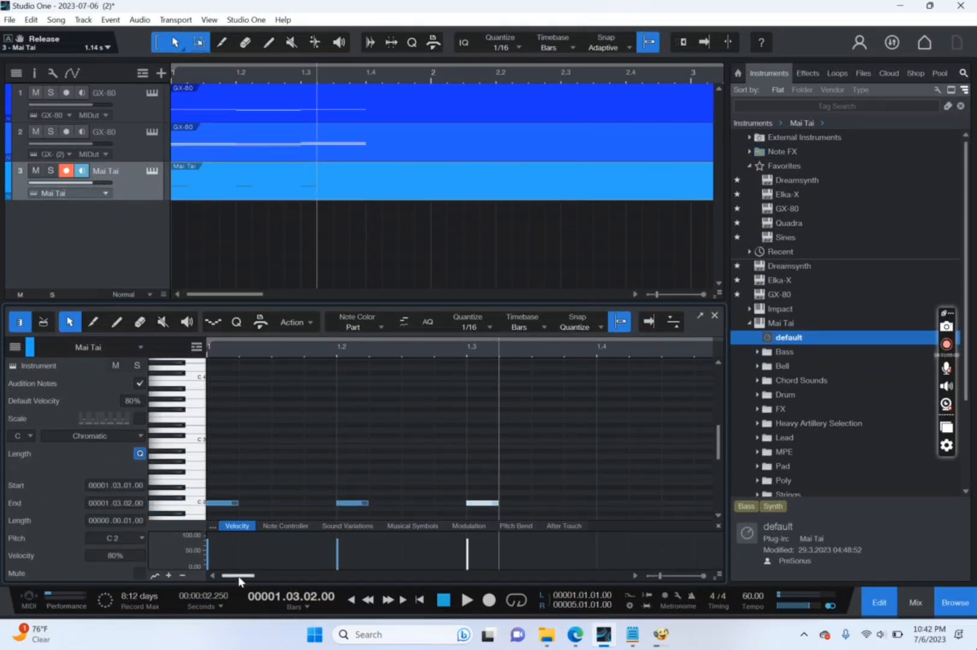
drag(233, 577, 243, 578)
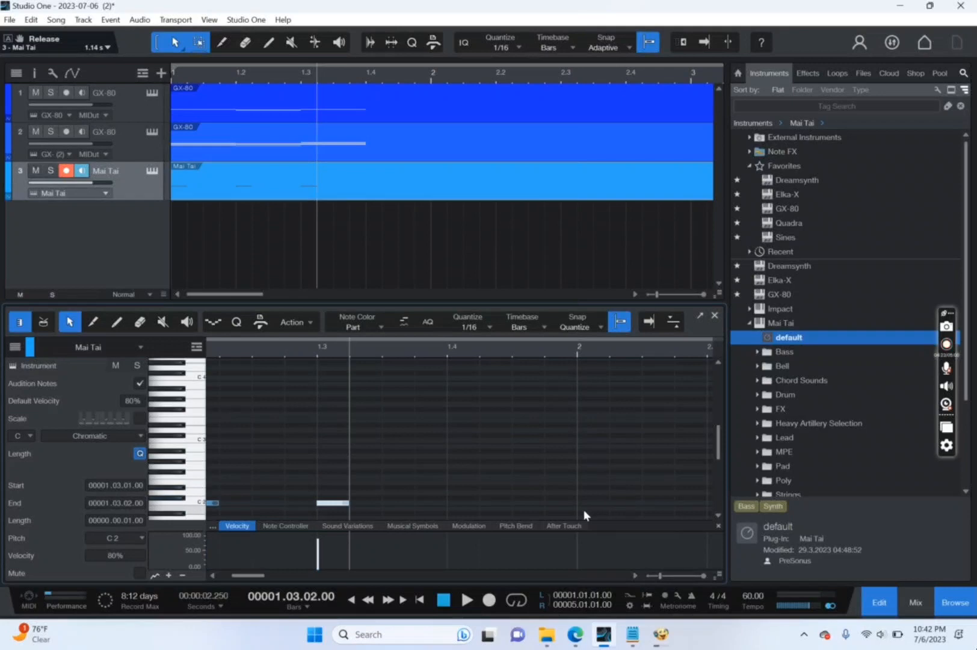
double_click(461, 502)
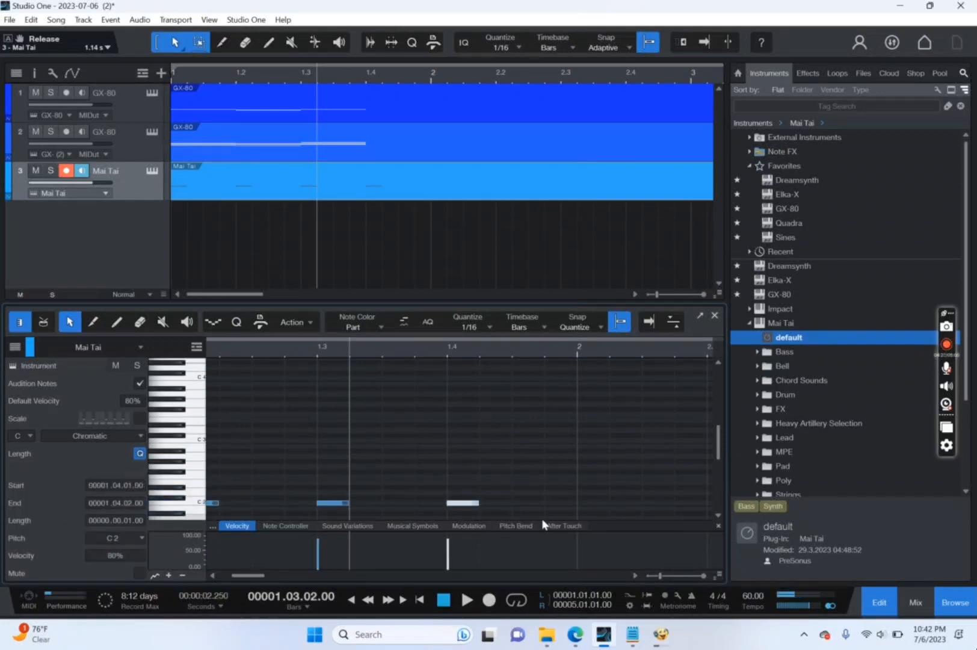
click(540, 500)
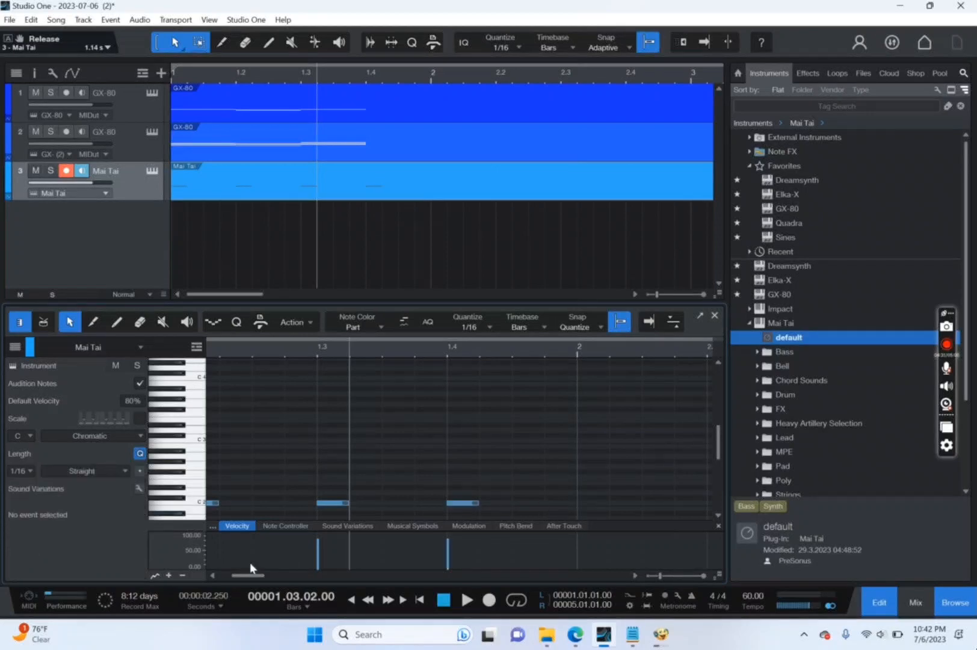
drag(247, 576, 174, 565)
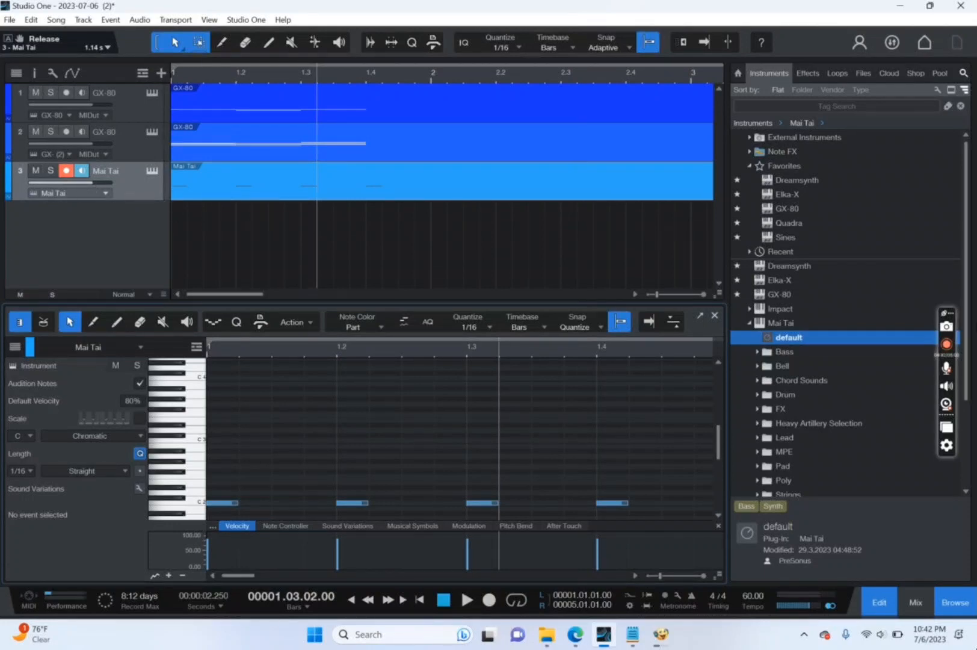
Replace the third track's Mai Tai with the Sines instrument from the favorites.
scroll(809, 380, down, 2)
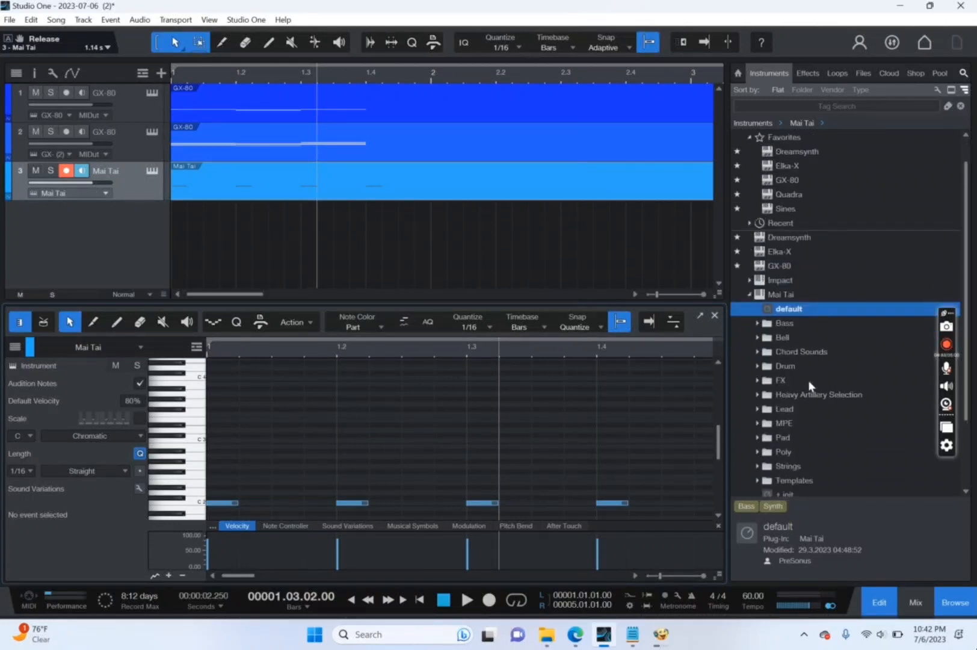
drag(793, 208, 122, 190)
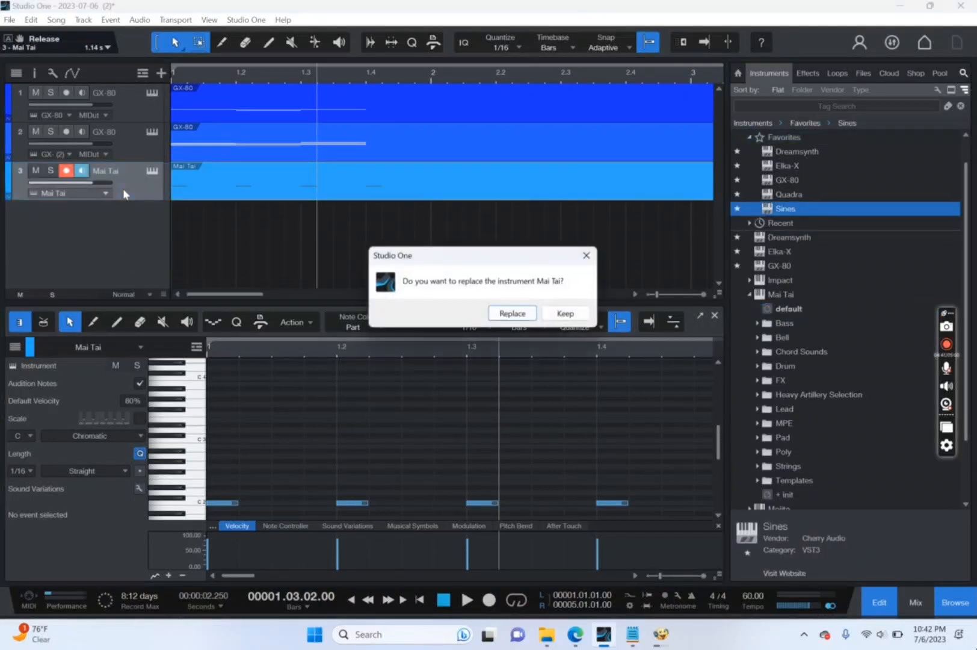
click(512, 313)
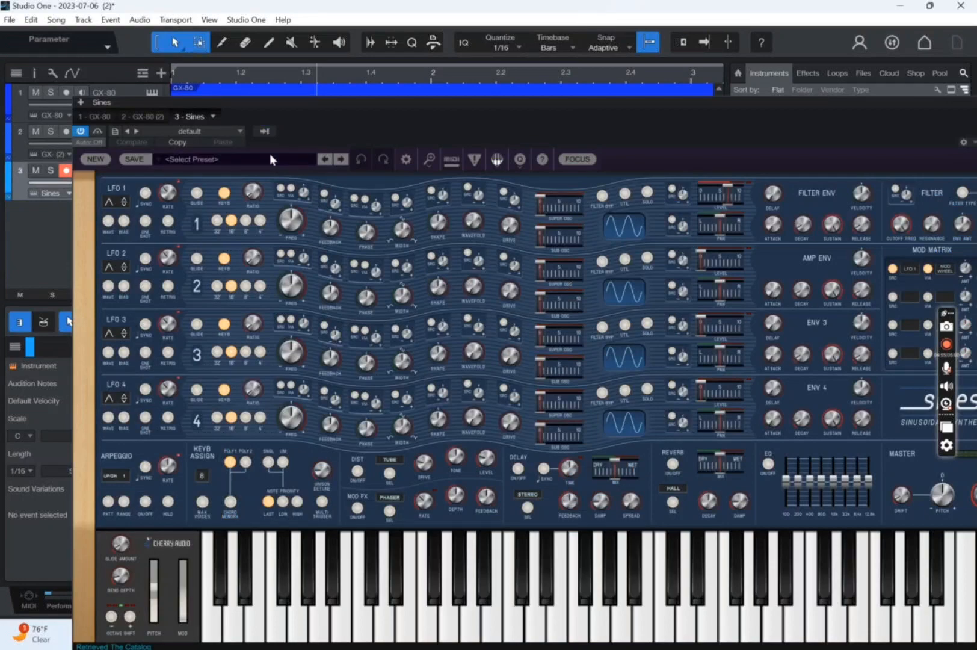
Load the Dark Kick preset from the recent presets in Sines.
click(272, 160)
click(180, 230)
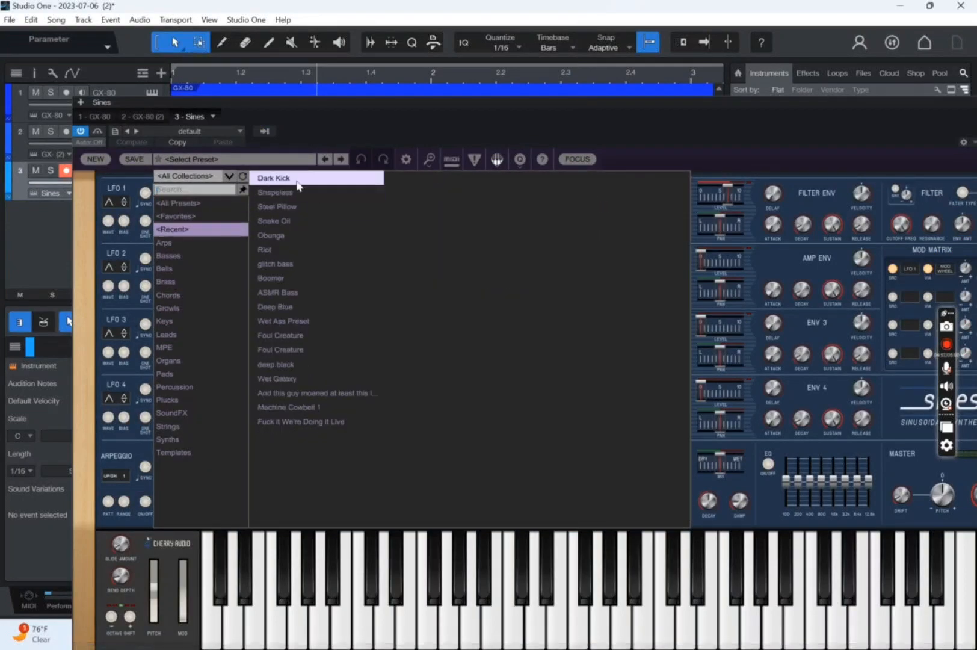
click(297, 182)
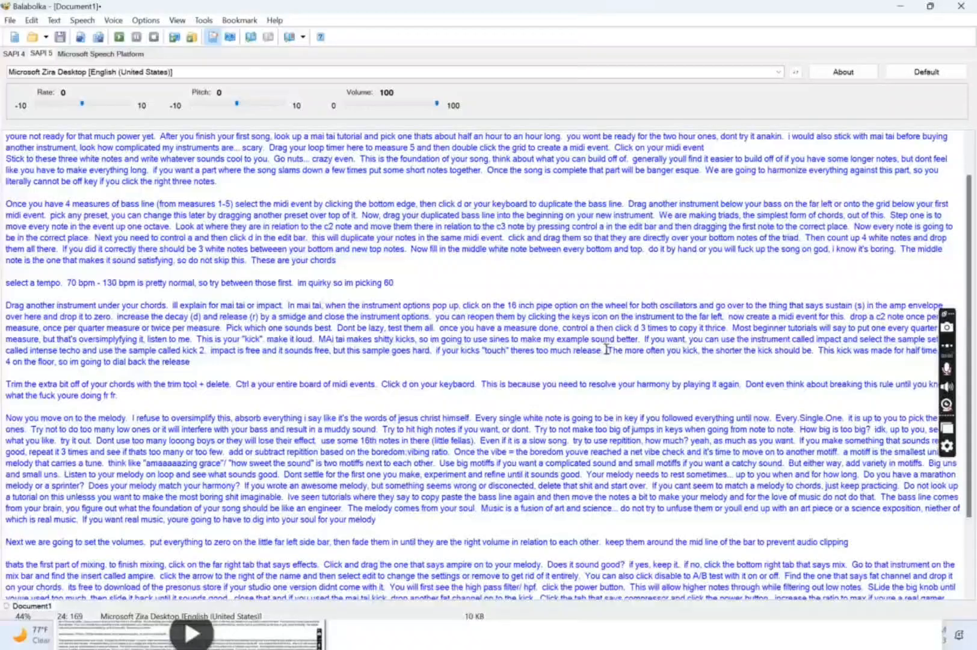
Switch to Balabolka and start reading the script aloud from "The more often you kick, the shorter the kick should be".
click(605, 349)
click(609, 352)
click(119, 37)
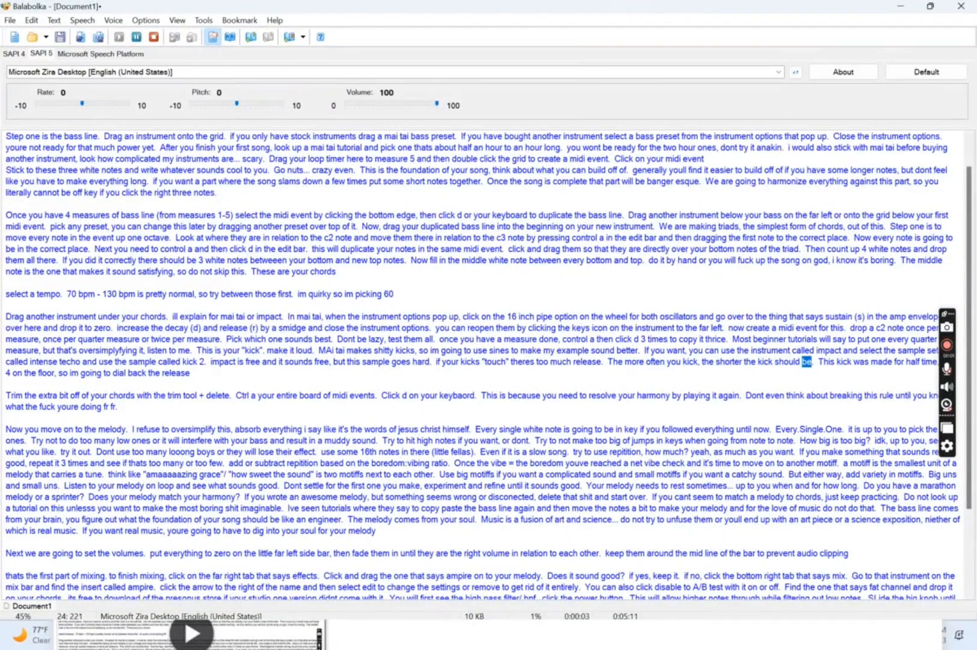
right_click(438, 647)
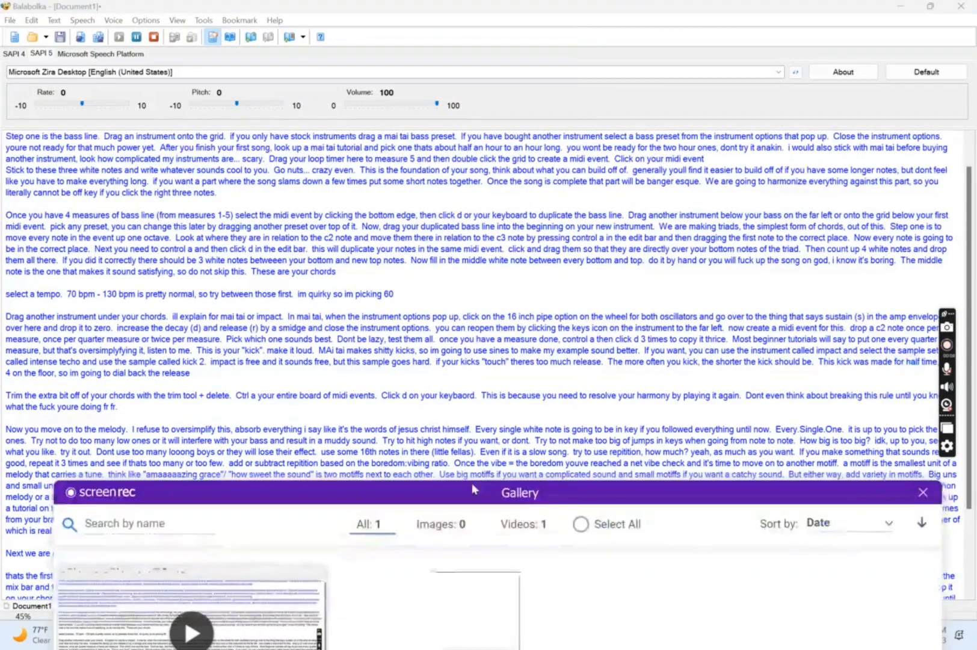
Switch to Studio One and show the fourth track's Bell - Bella Donna part in the note editor.
drag(469, 491, 423, 487)
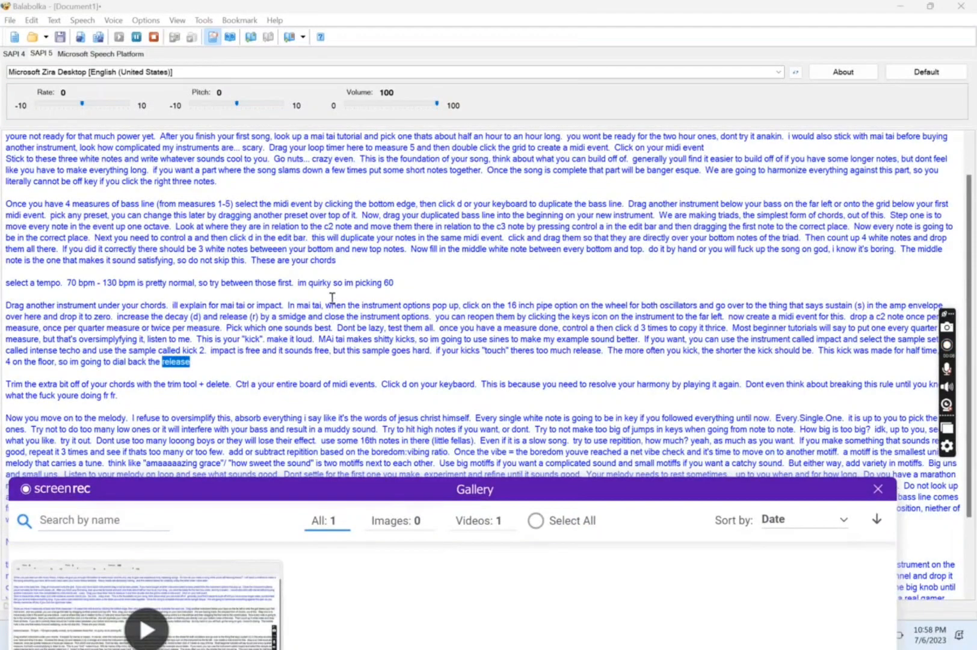
drag(383, 495, 242, 143)
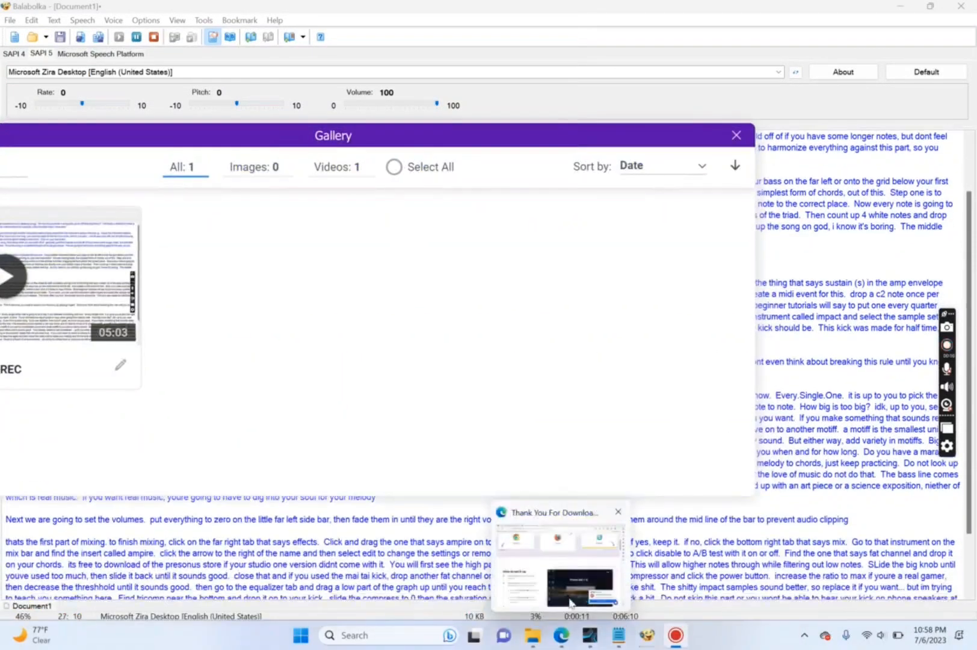
click(595, 642)
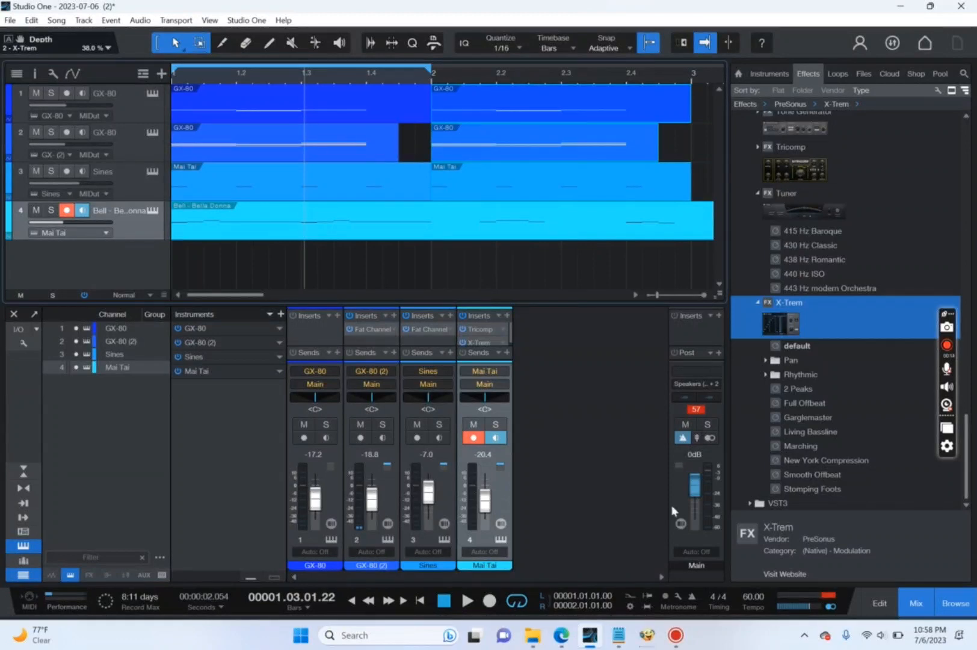
click(880, 603)
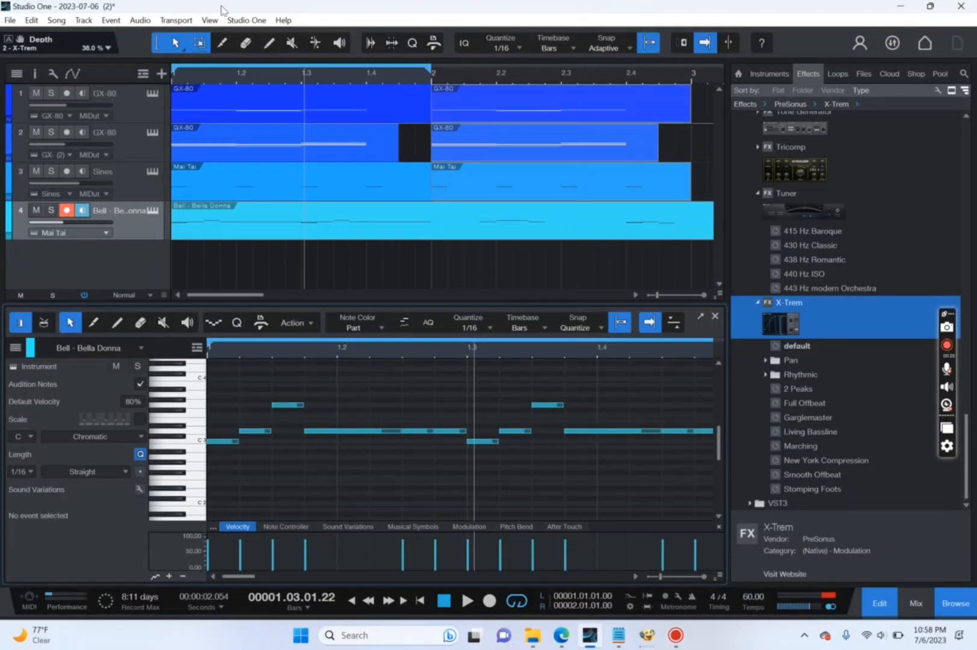
Split the Bell - Bella Donna part at bar 2 and delete the parts from bar 2 onward on all four tracks.
key(3)
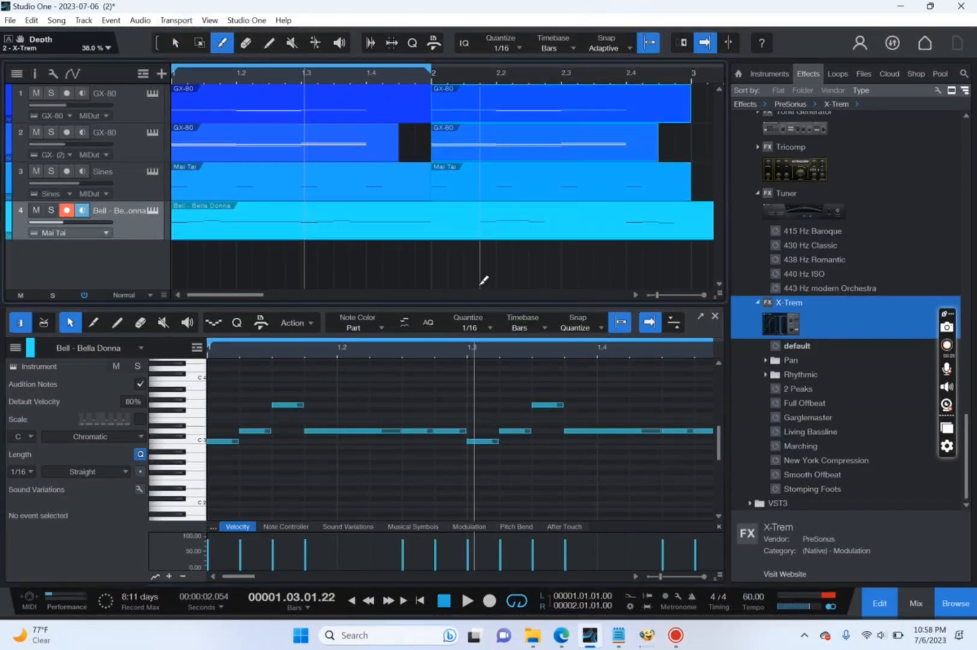
click(434, 225)
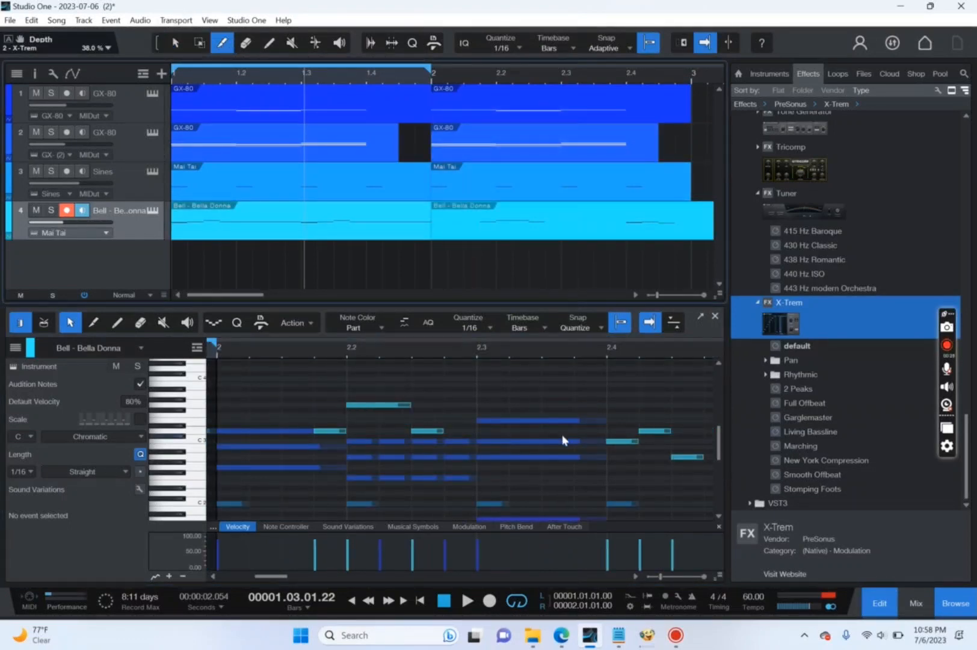
click(176, 43)
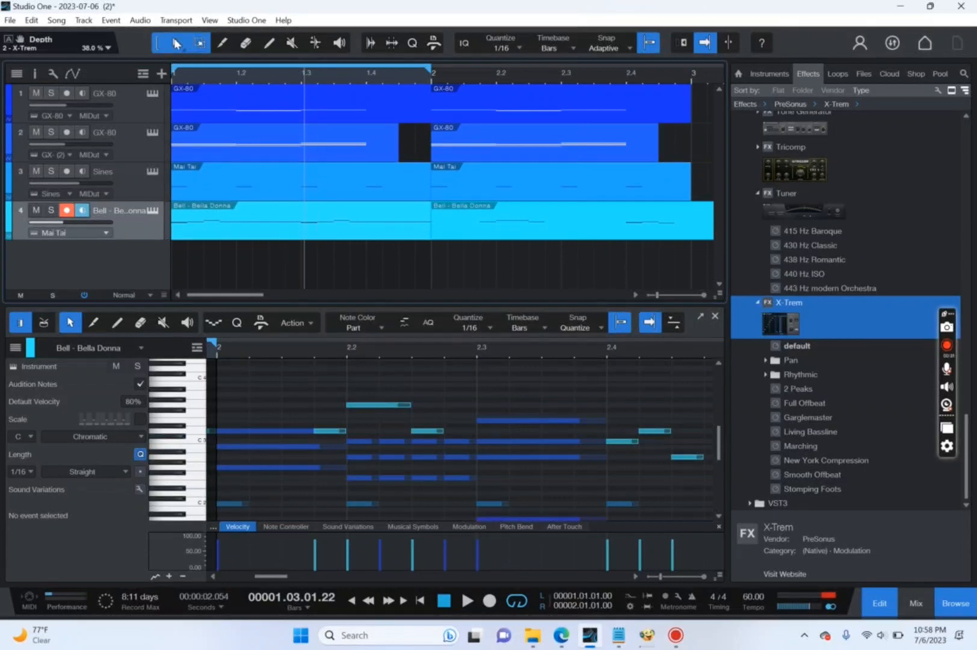
click(533, 102)
key(Delete)
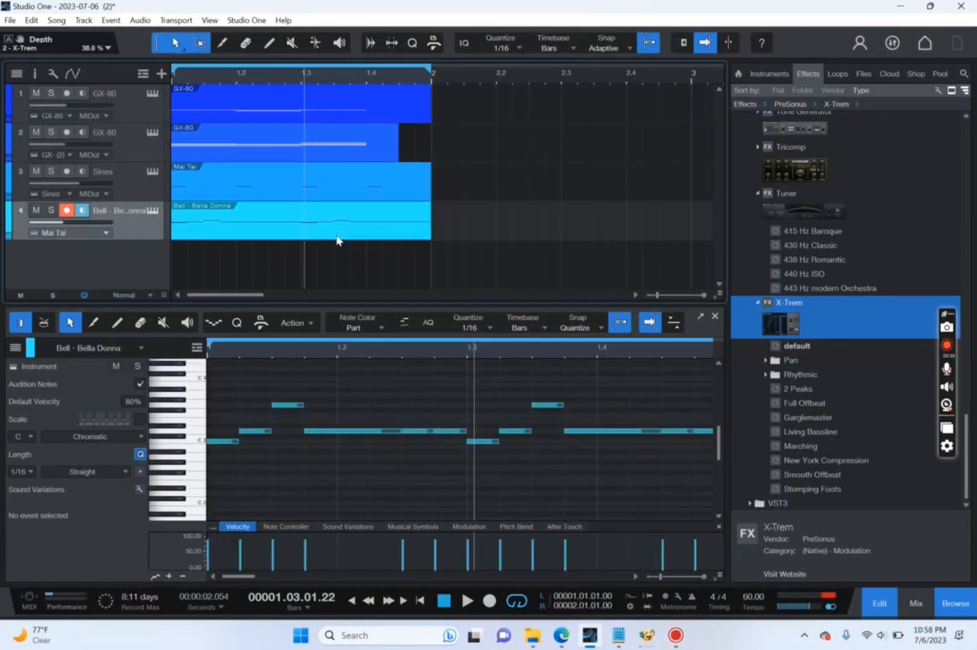
Clear all notes from the remaining bar 1 Bell - Bella Donna part.
click(339, 233)
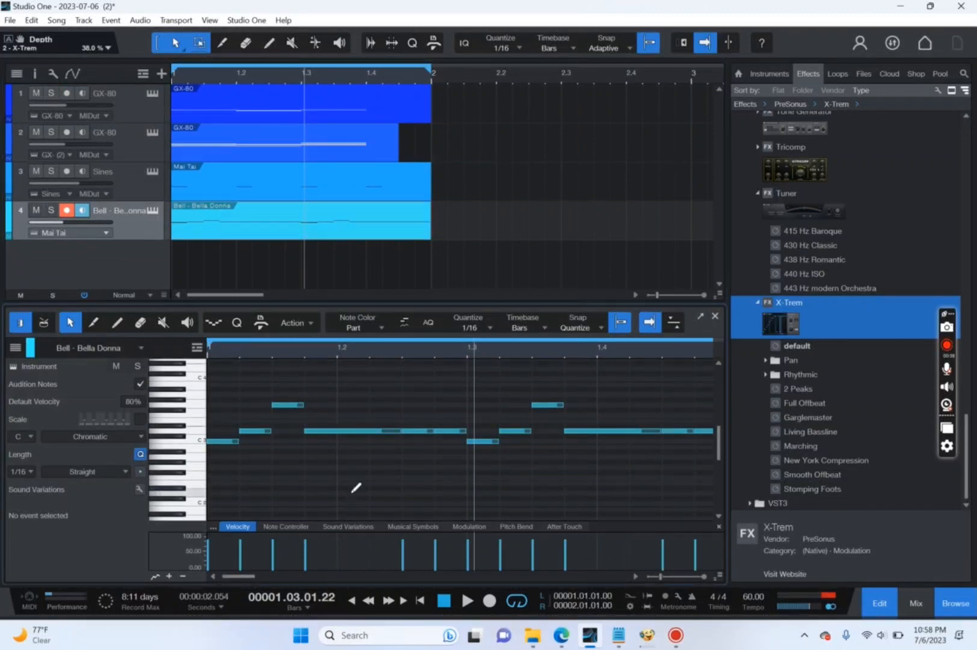
key(ctrl+a)
key(Delete)
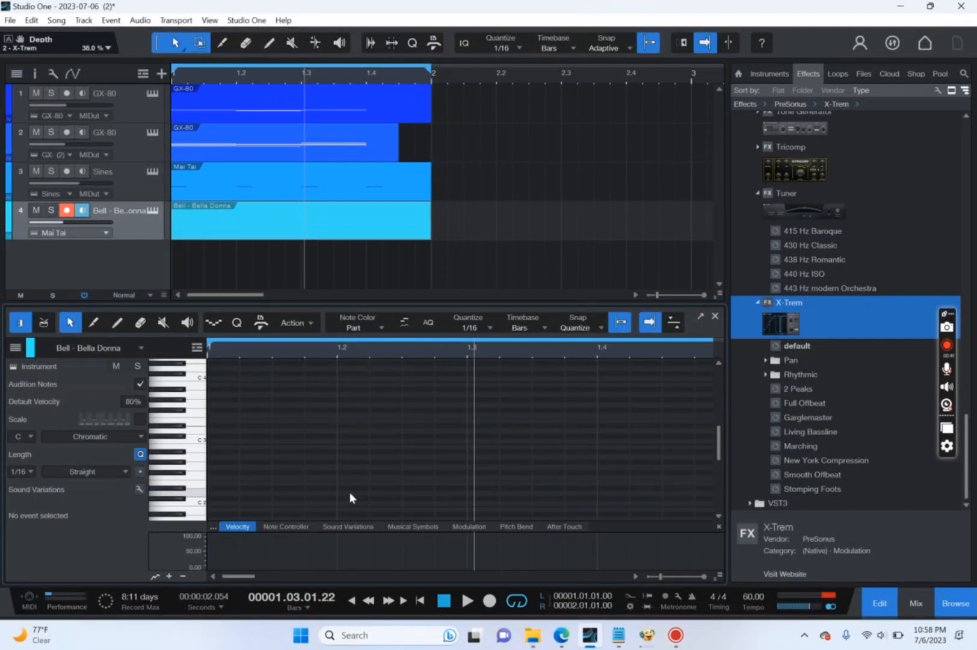
Enter a motif from beat 1 of the Bell - Bella Donna part: 1/16 notes C3, D3, G3, a 1/8 D3, then 1/16 G2 and E3.
click(230, 440)
click(248, 431)
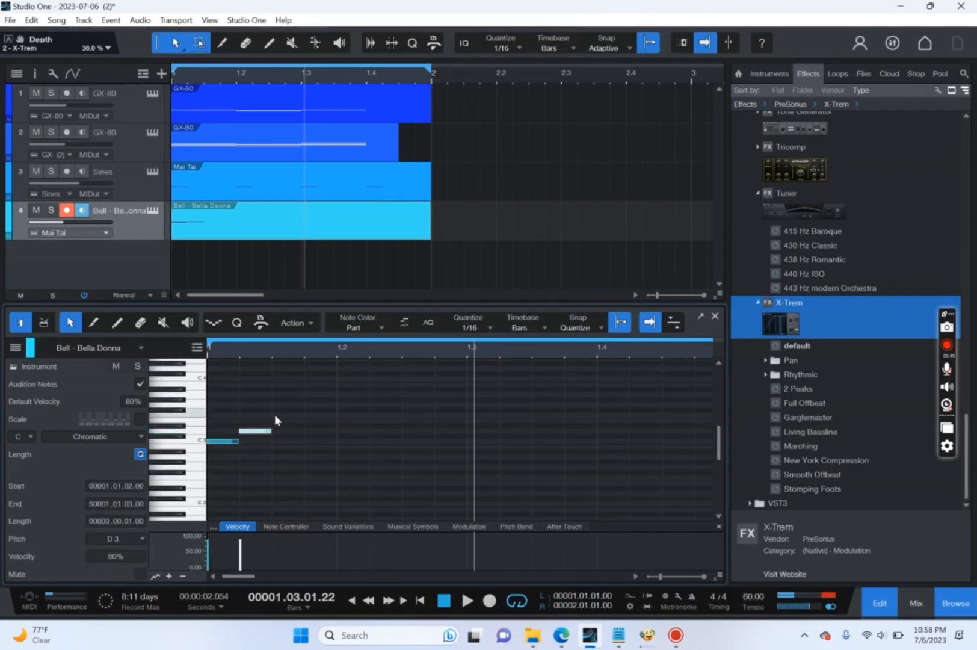
click(281, 404)
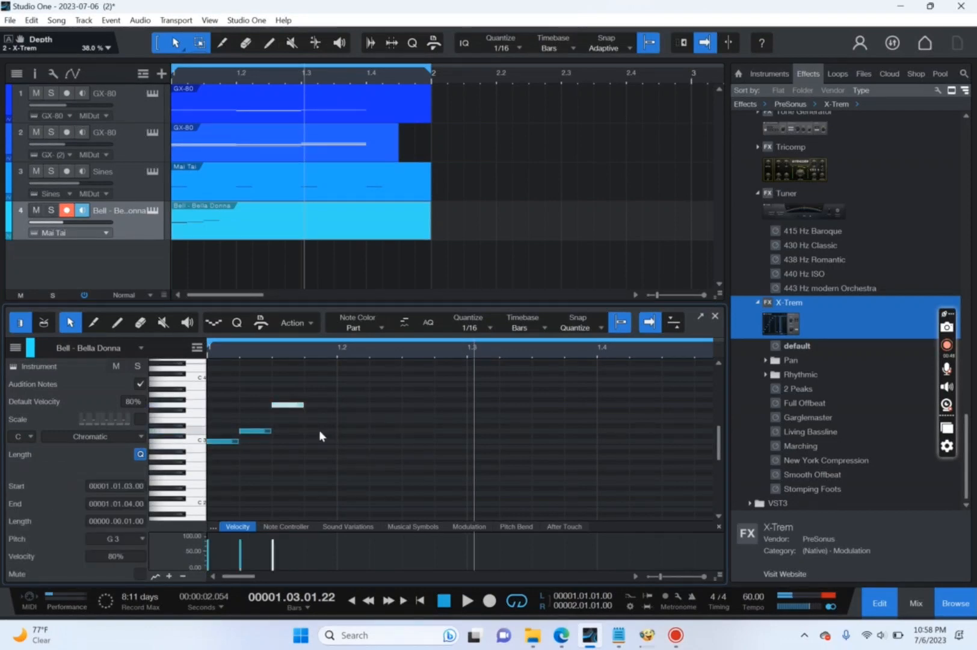
drag(319, 430, 365, 437)
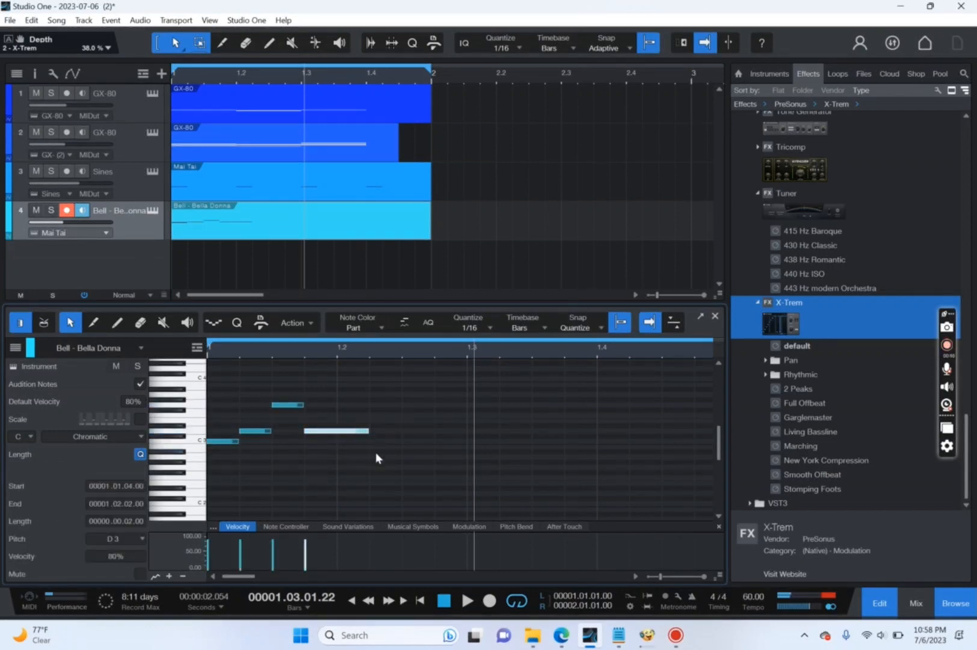
click(387, 467)
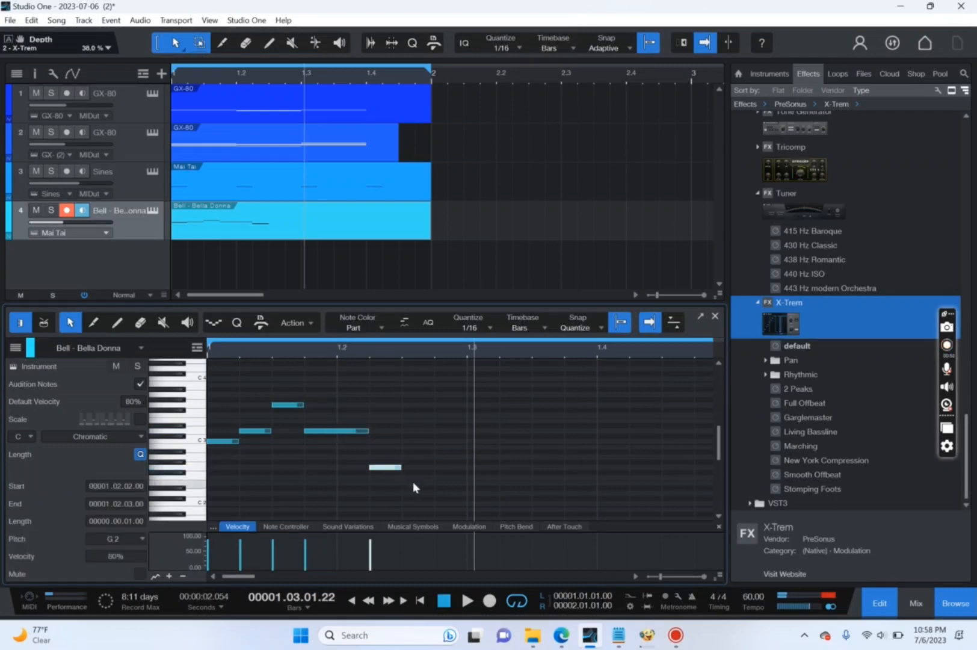
click(414, 420)
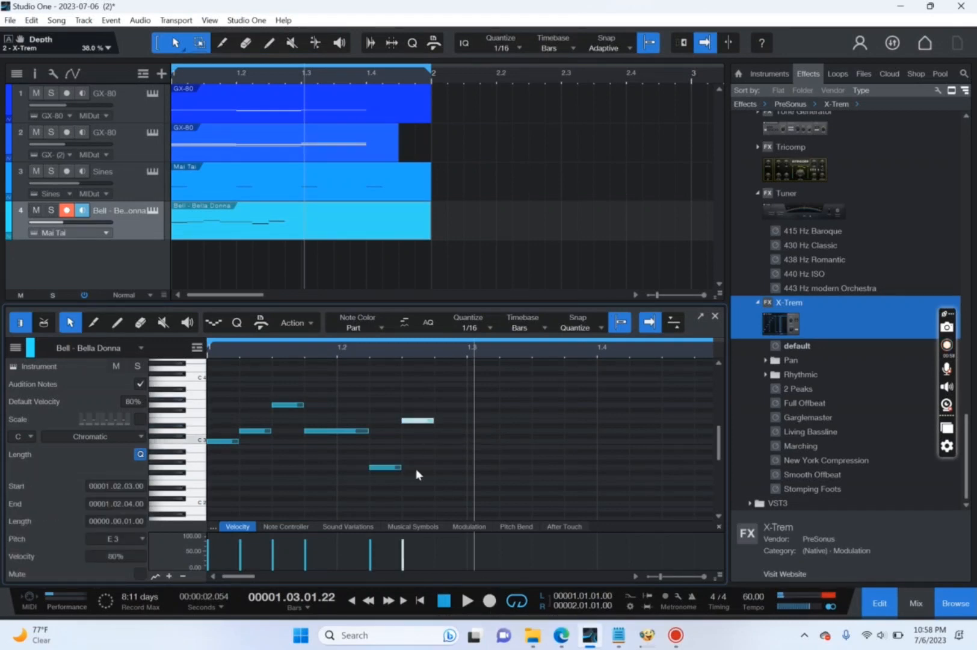
Select all six notes of the motif and duplicate them onto beat 3 of bar 1.
drag(431, 509, 203, 381)
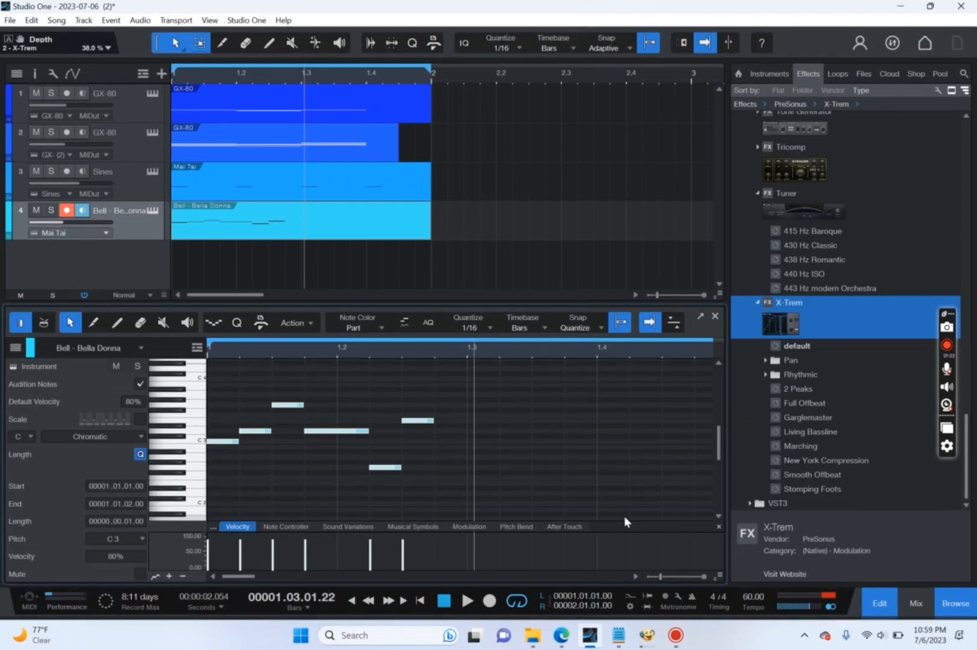
key(d)
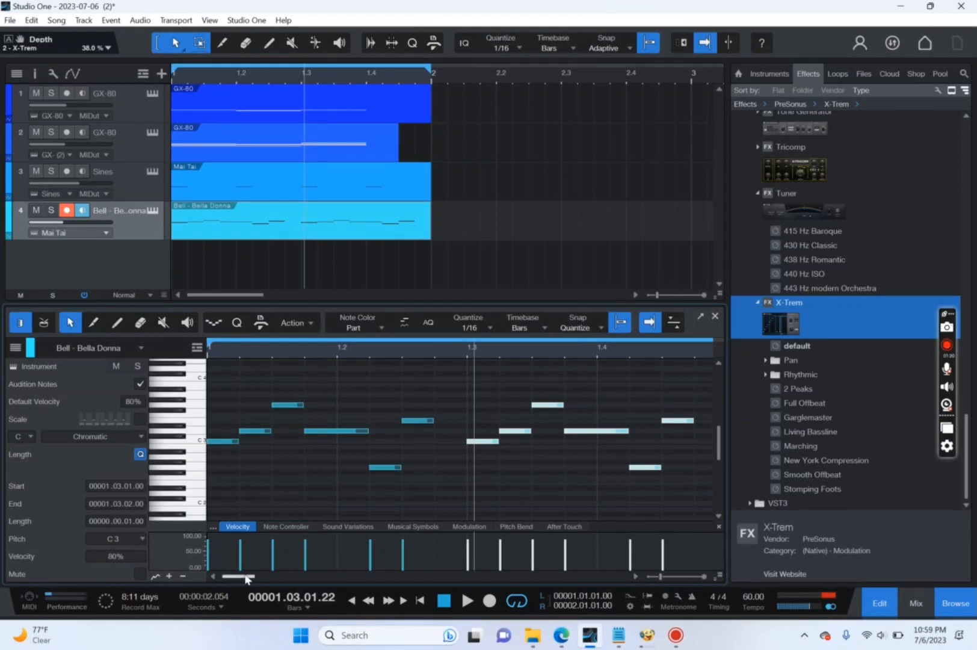
Try duplicating the motif once more into bar 2, and delete that copy.
drag(247, 579, 254, 581)
key(d)
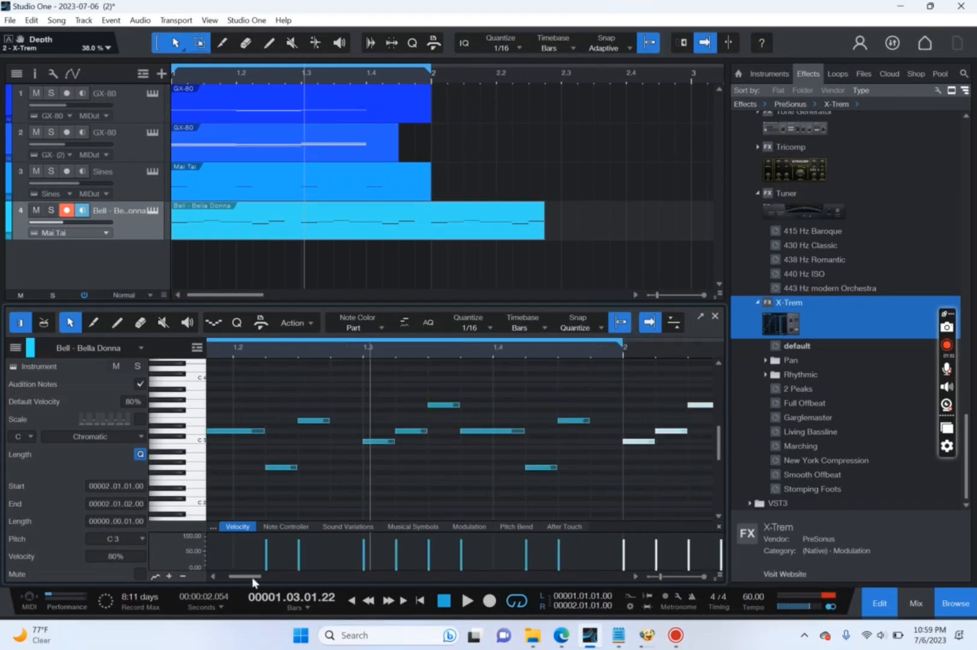
drag(253, 581, 269, 589)
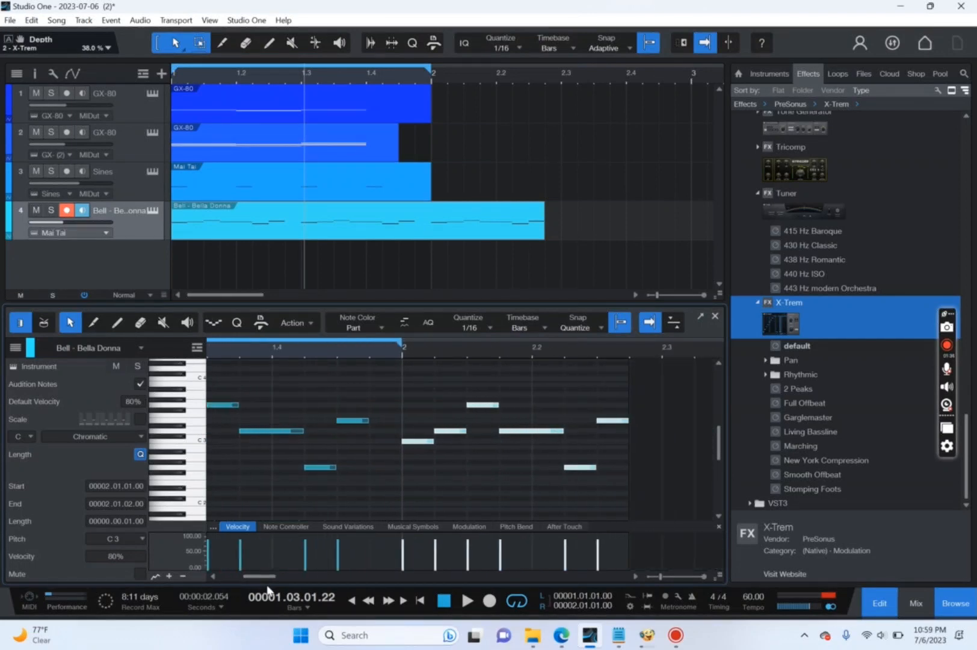
key(Delete)
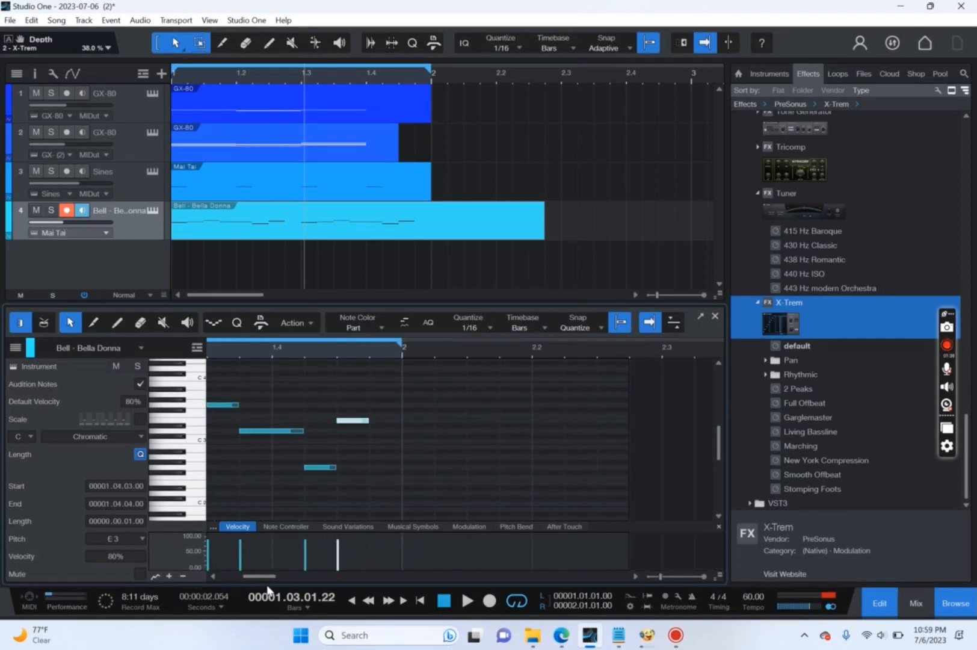
Shift the second copy of the motif one sixteenth later, starting at 1.3.2, and return the playhead to the song start.
drag(272, 576, 252, 569)
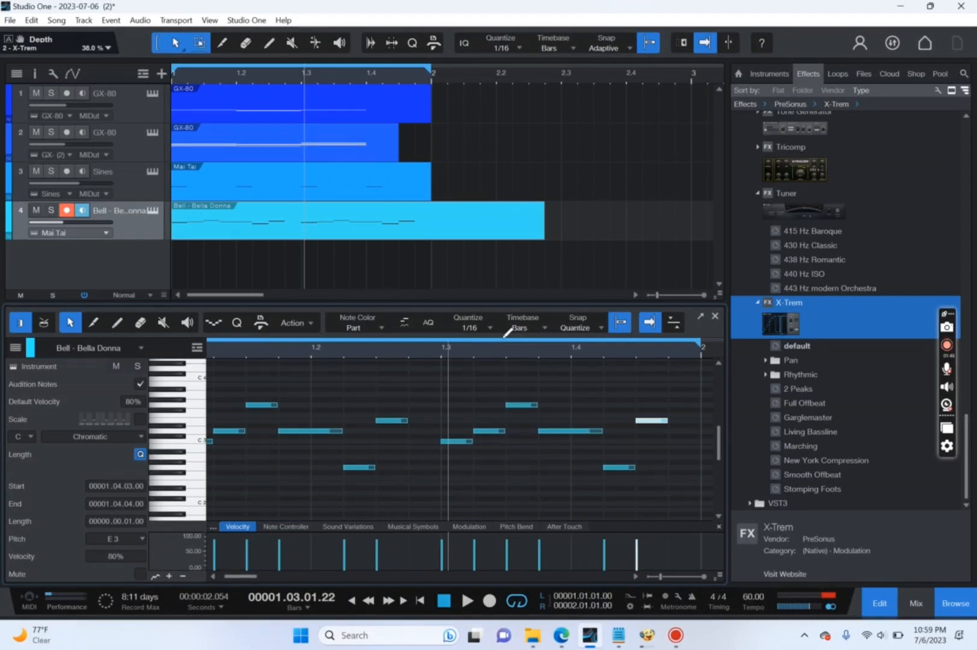
drag(434, 372, 721, 579)
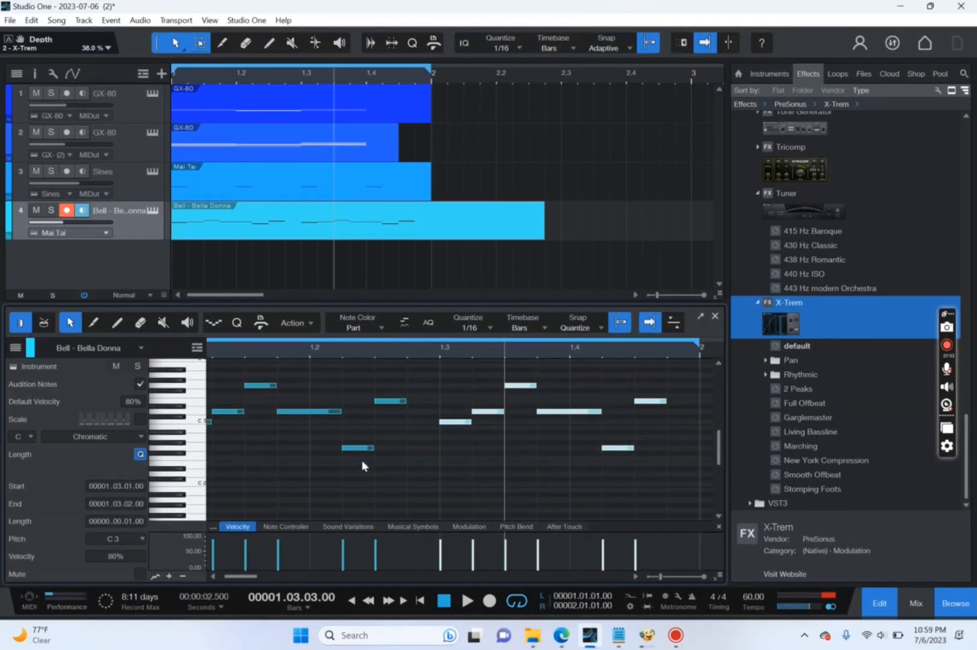
click(540, 476)
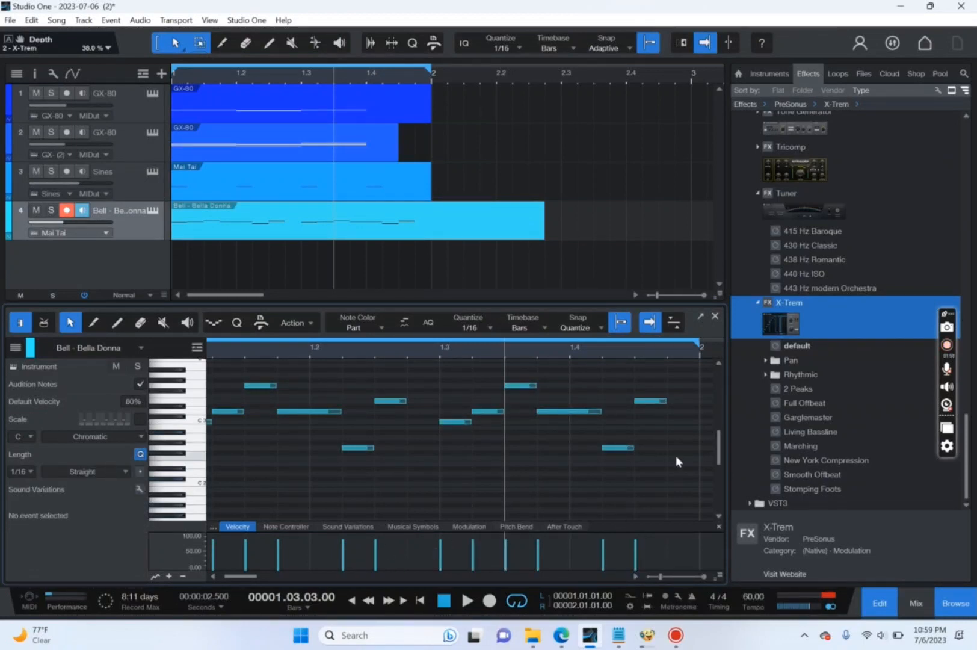
click(650, 401)
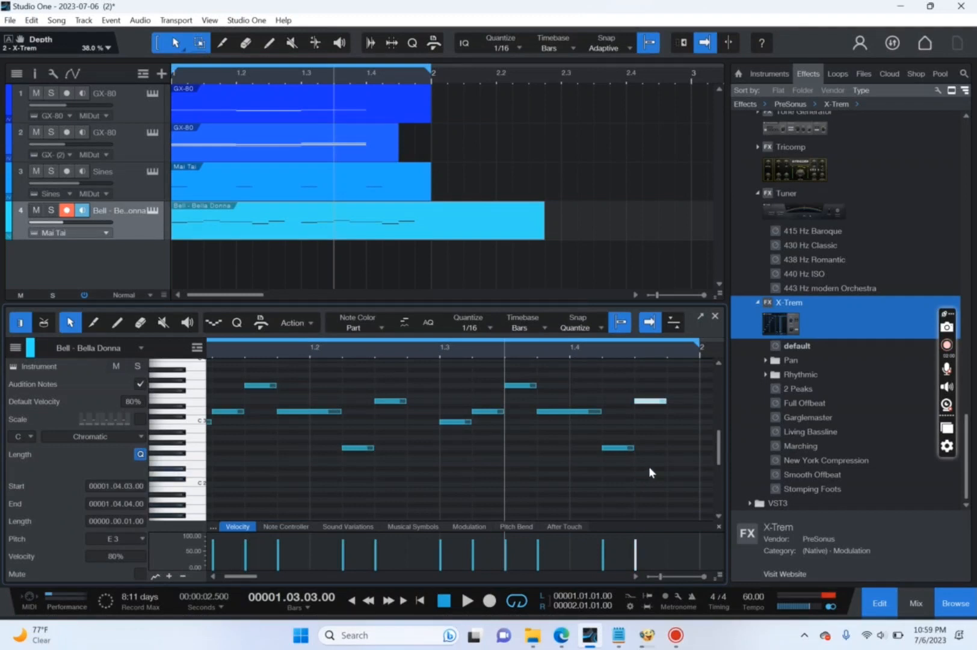
click(682, 478)
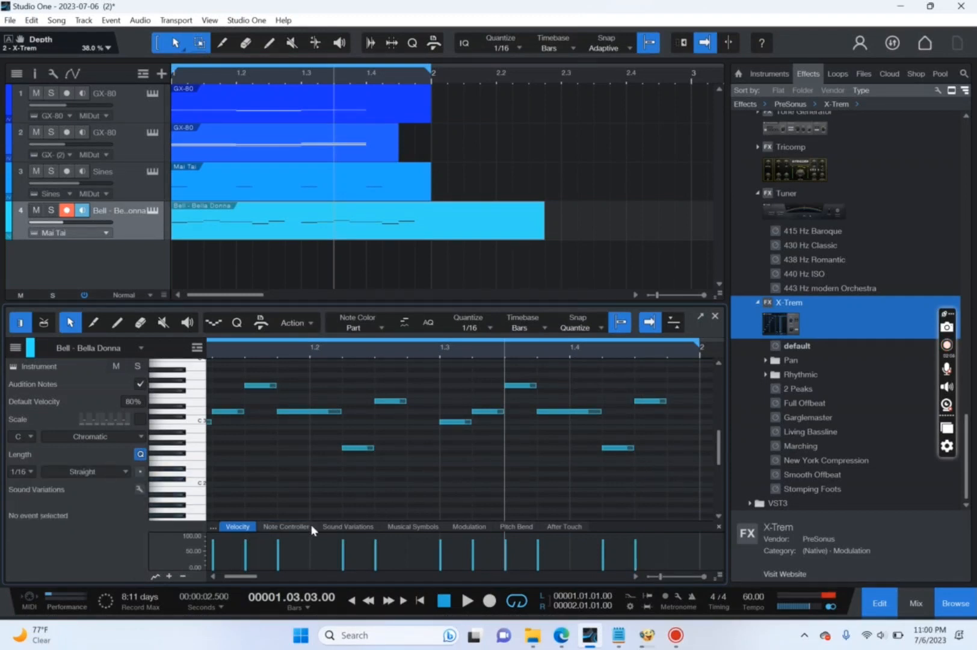
drag(462, 371, 657, 495)
drag(456, 421, 478, 426)
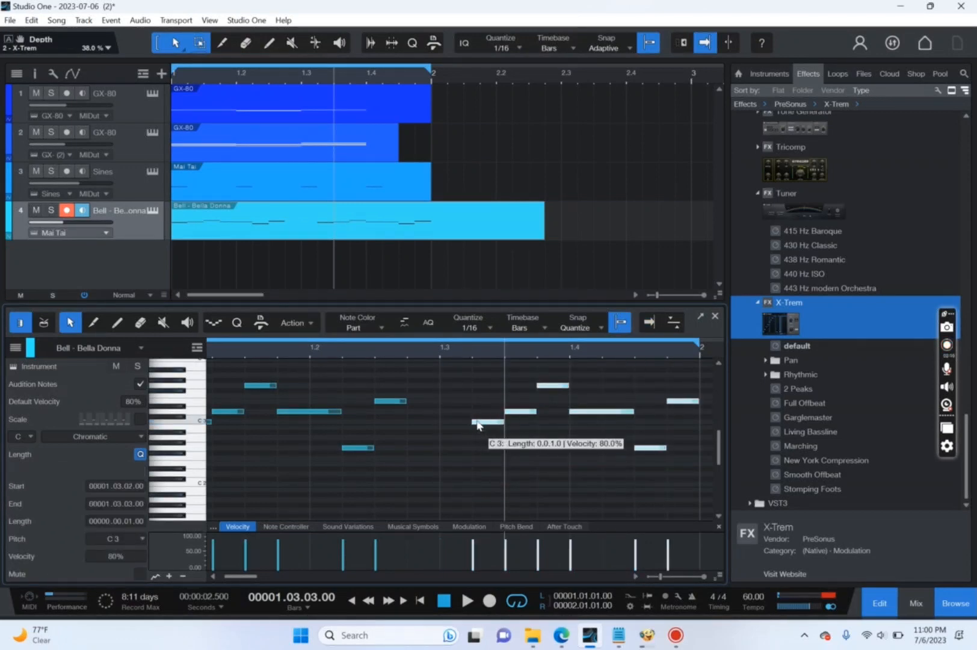
click(473, 477)
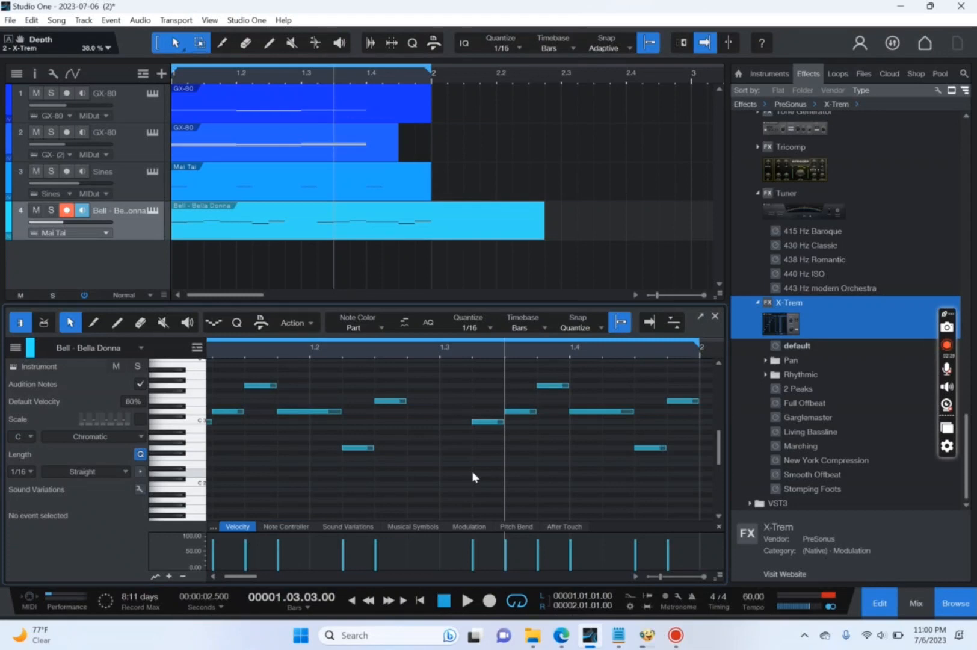
key(Home)
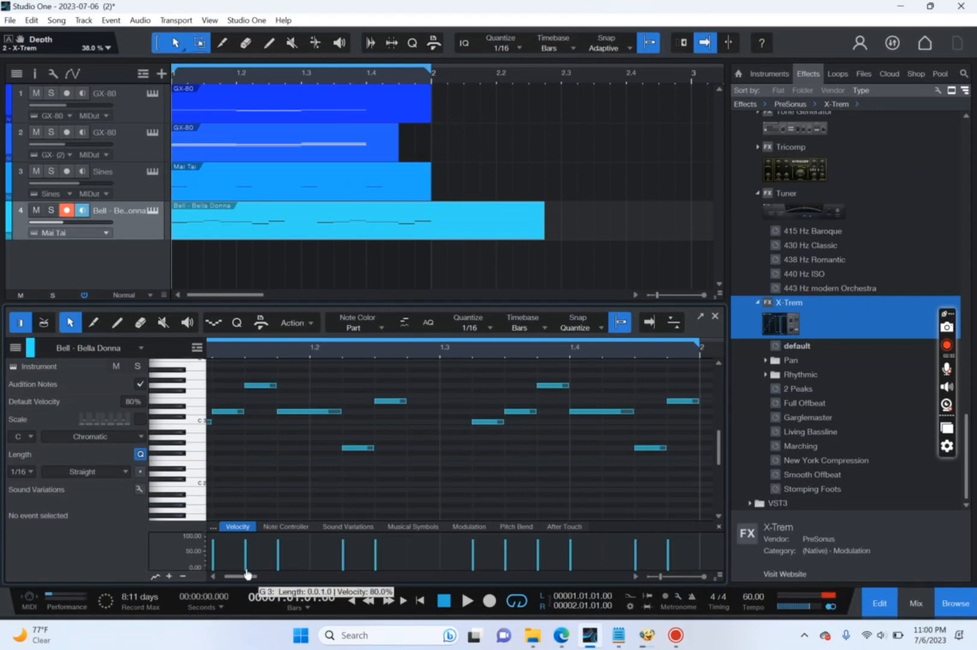
drag(246, 575, 237, 579)
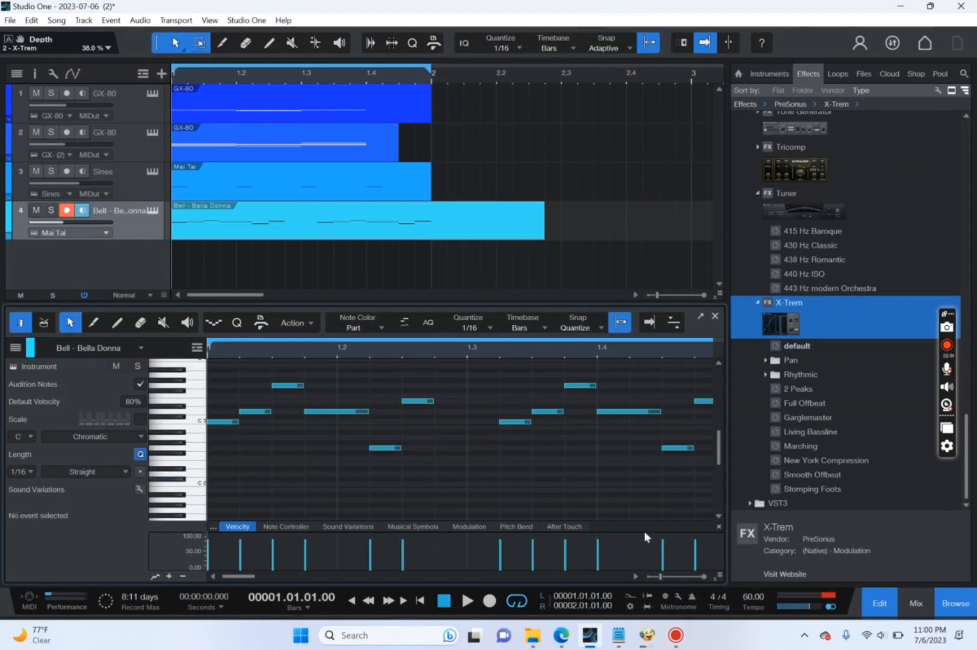
Remove all insert effects from the Mai Tai, Sines and GX-80 (2) mixer channels.
click(926, 602)
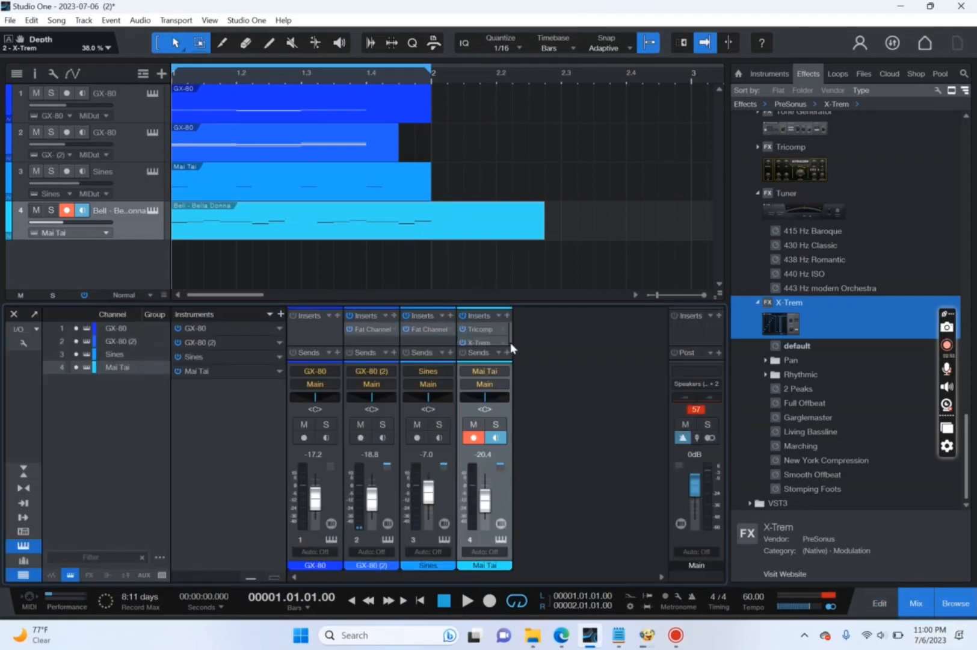
click(498, 316)
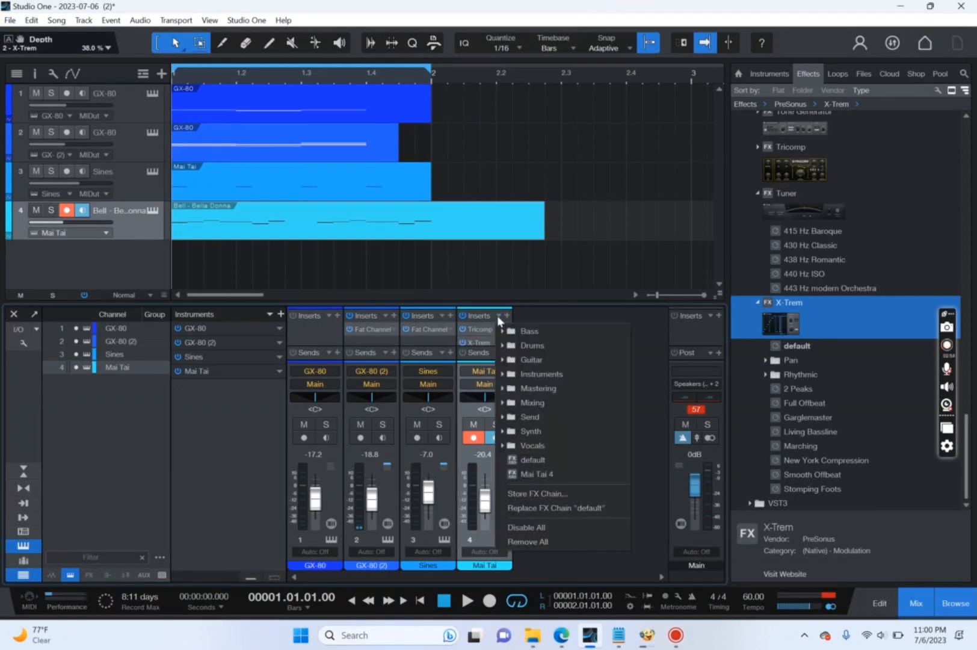
click(553, 543)
click(442, 316)
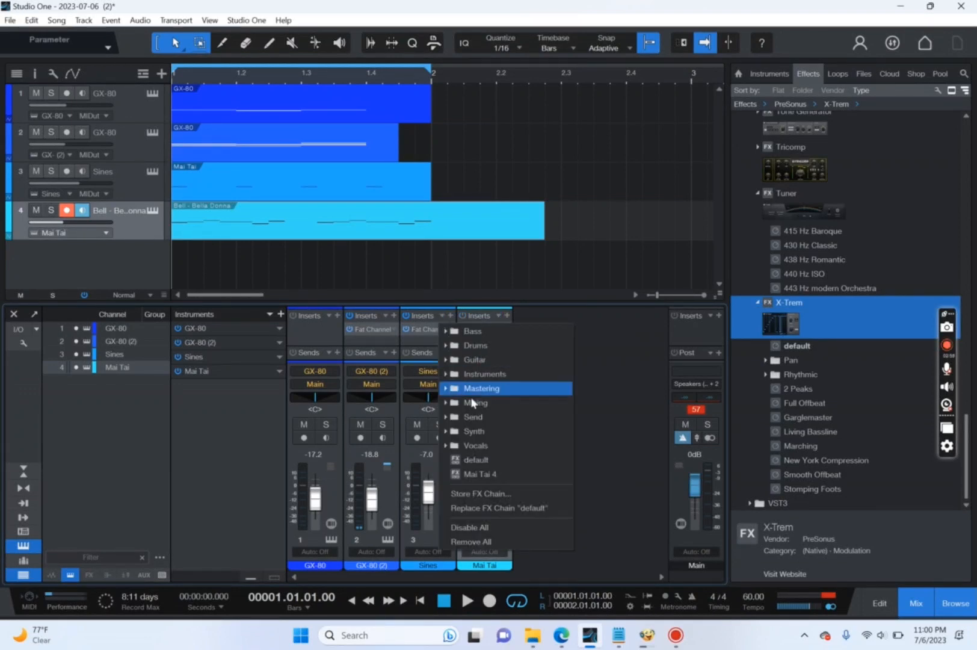
click(486, 543)
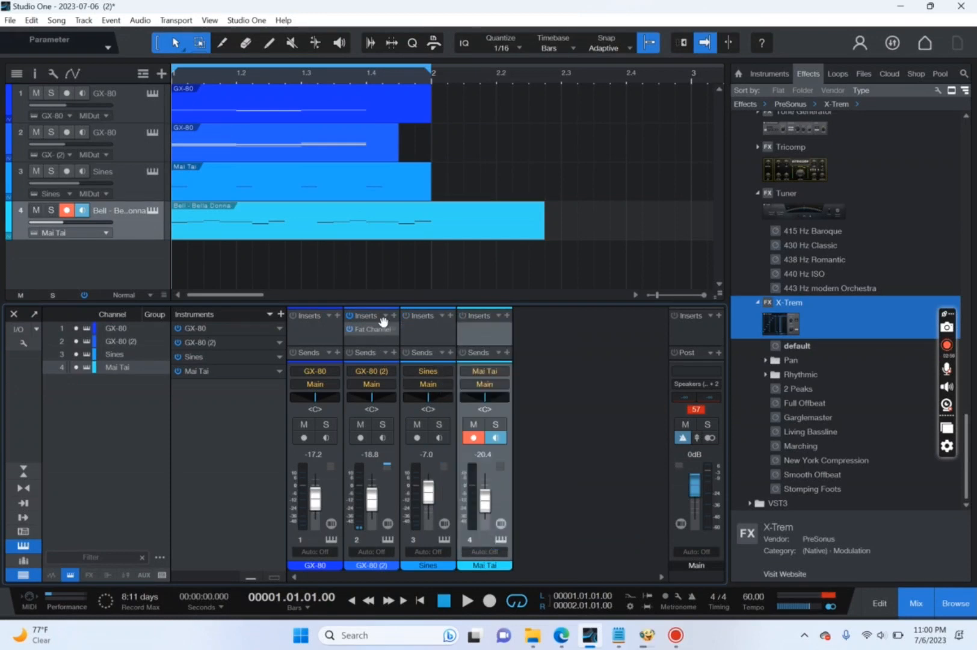
click(383, 321)
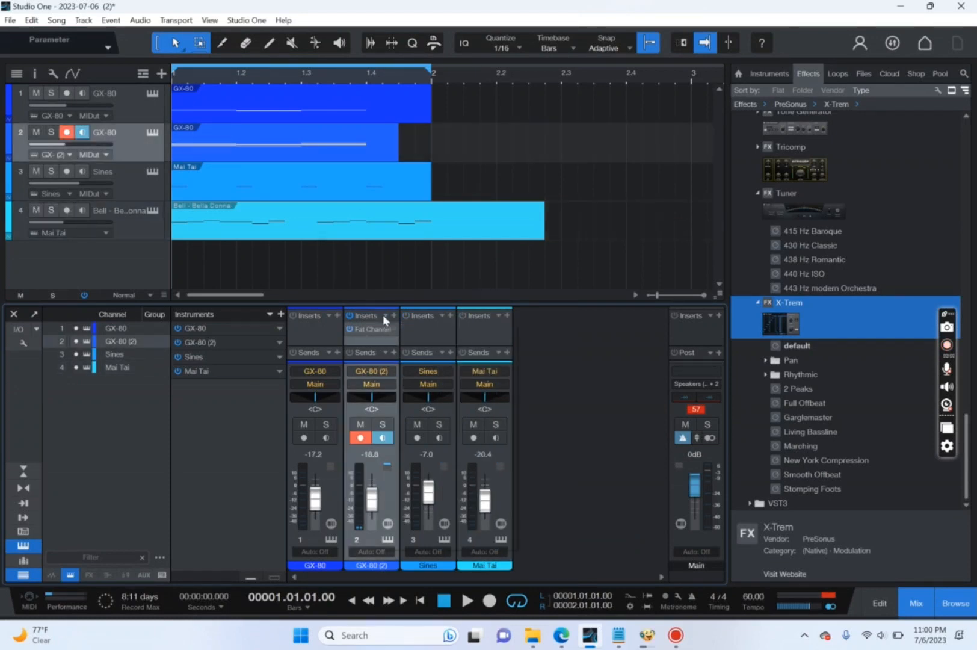
click(384, 316)
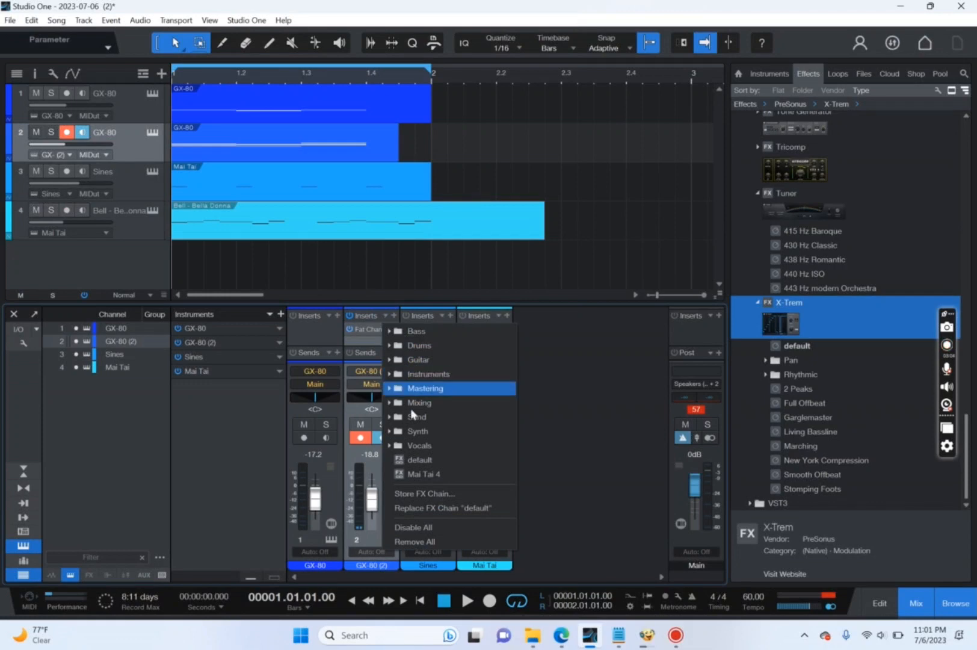
click(431, 541)
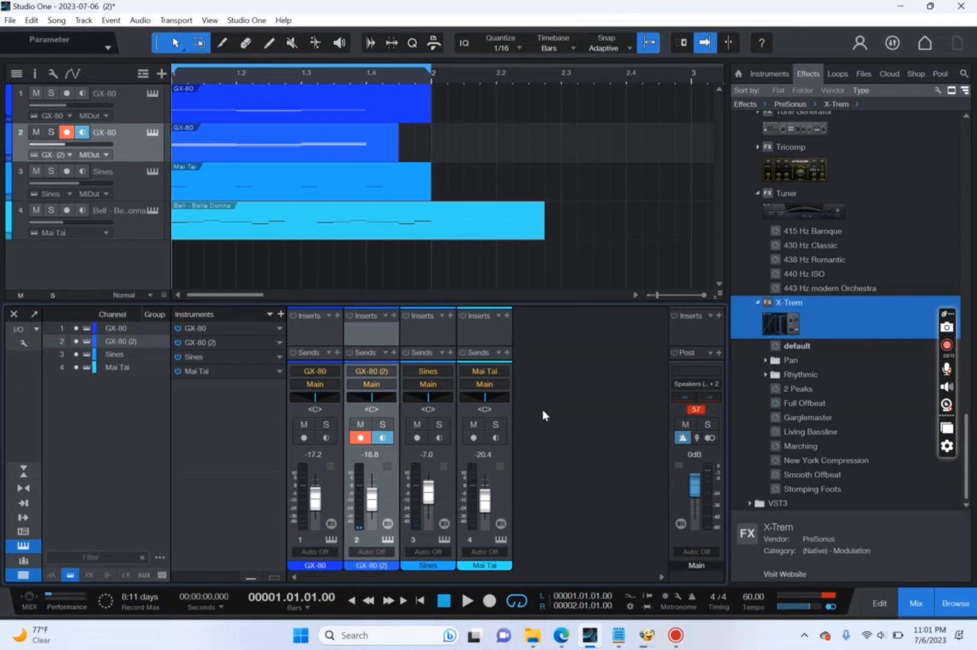
Pull the volumes of all four tracks down close to silence and start looped playback.
drag(973, 438, 961, 134)
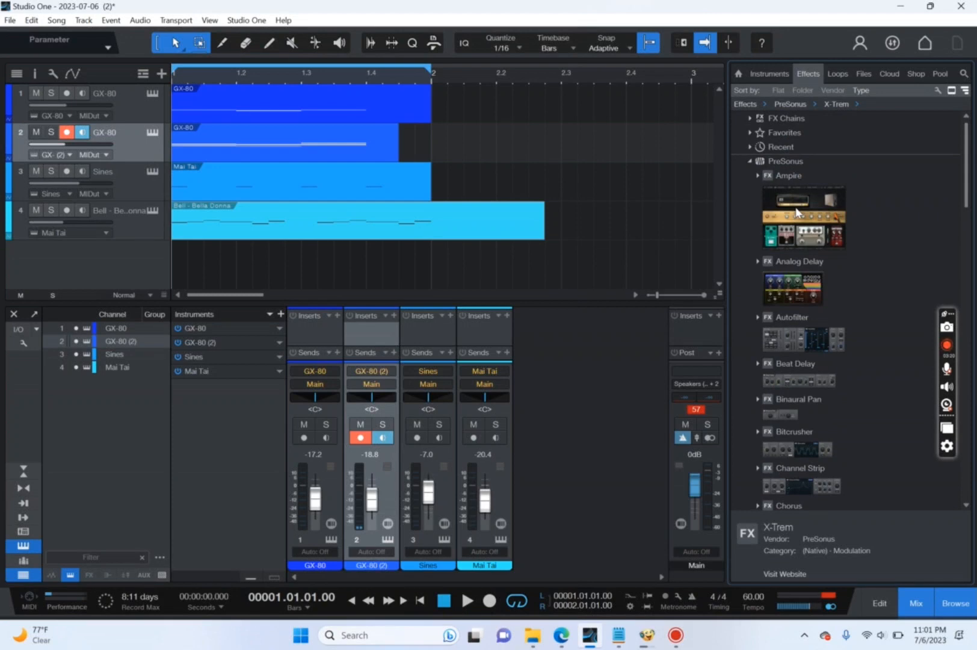
drag(56, 103, 24, 250)
key(space)
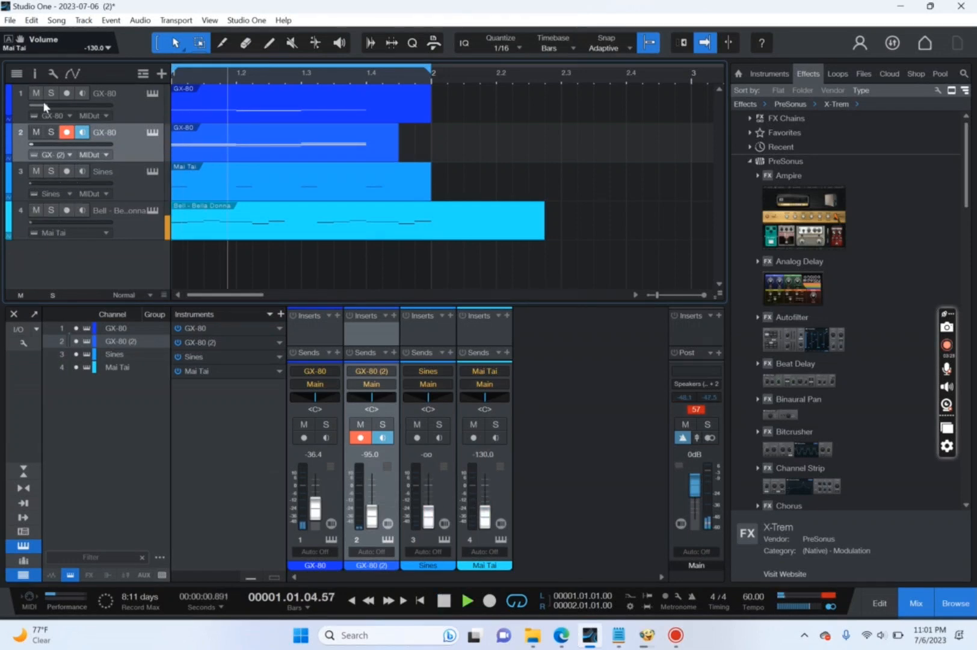
Rebalance the track volumes during playback: GX-80 at -26.4 dB, Sines at -7.6 dB, GX-80 (2) at -26.6 dB and Mai Tai at -20.7 dB.
drag(41, 102, 53, 105)
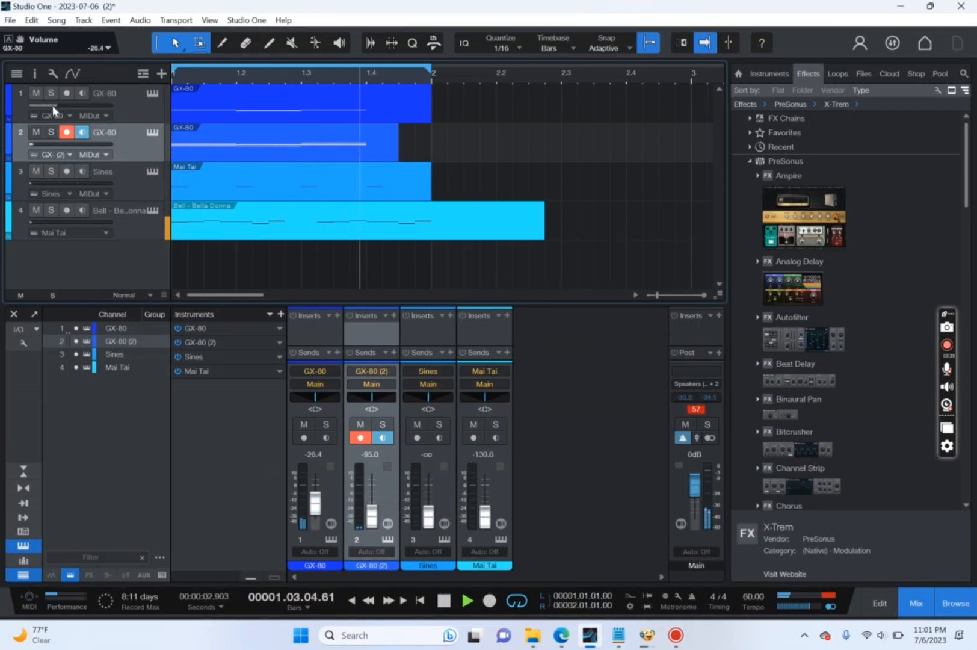
drag(46, 180, 93, 192)
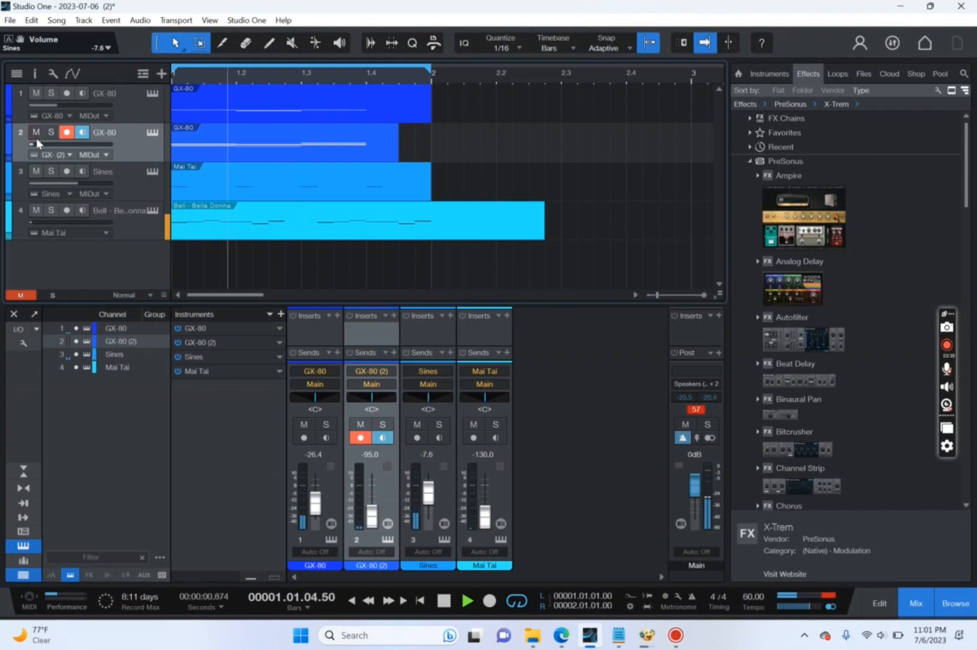
drag(38, 144, 62, 158)
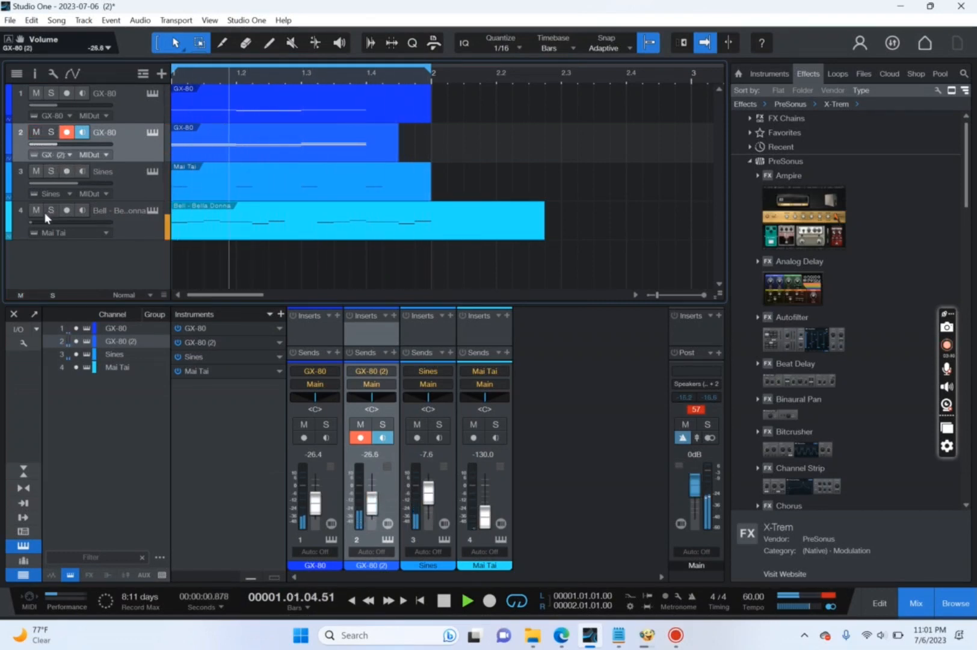
drag(42, 221, 72, 224)
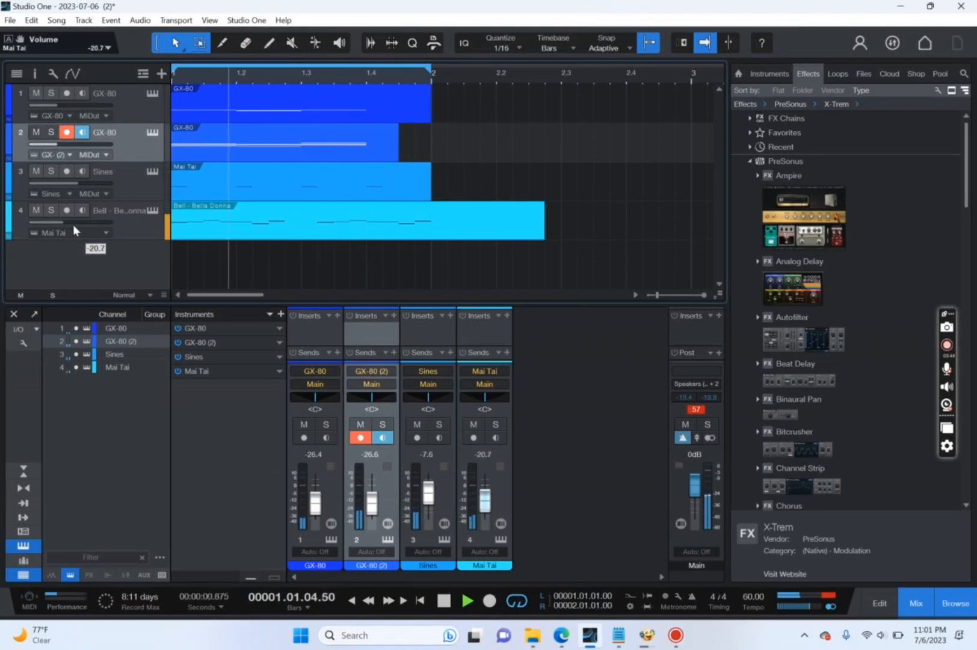
Try the Ampire effect on the Mai Tai channel, and remove it from the inserts.
drag(840, 188, 467, 222)
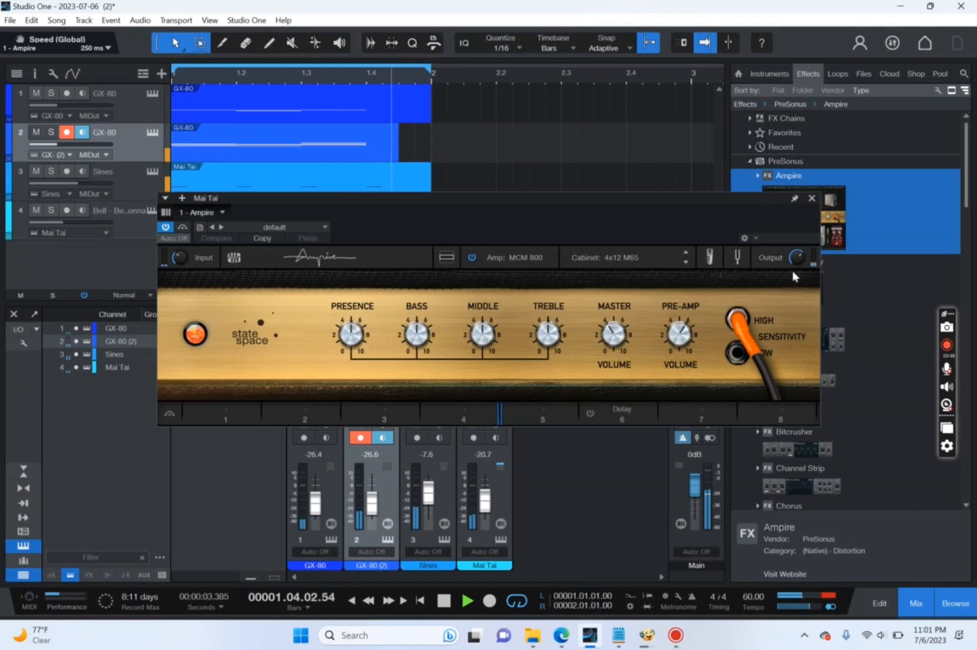
click(811, 198)
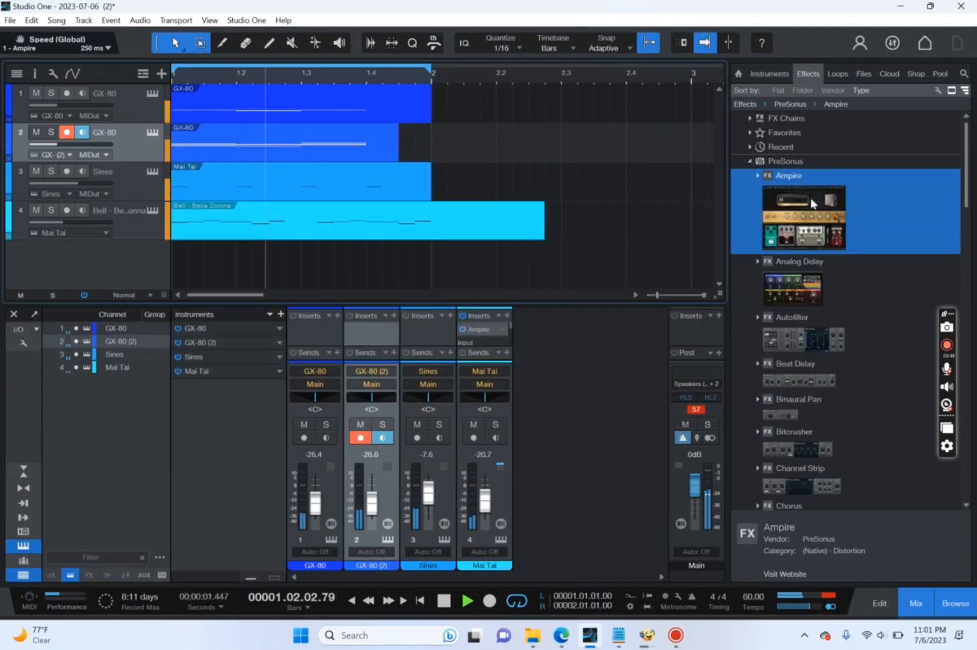
click(503, 330)
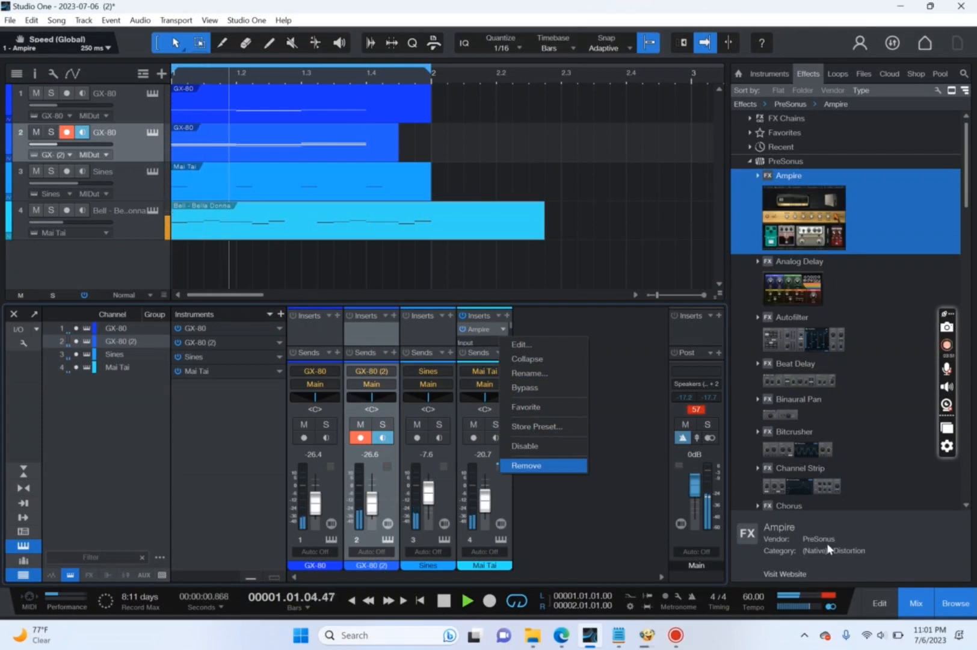
click(925, 598)
click(925, 598)
click(925, 597)
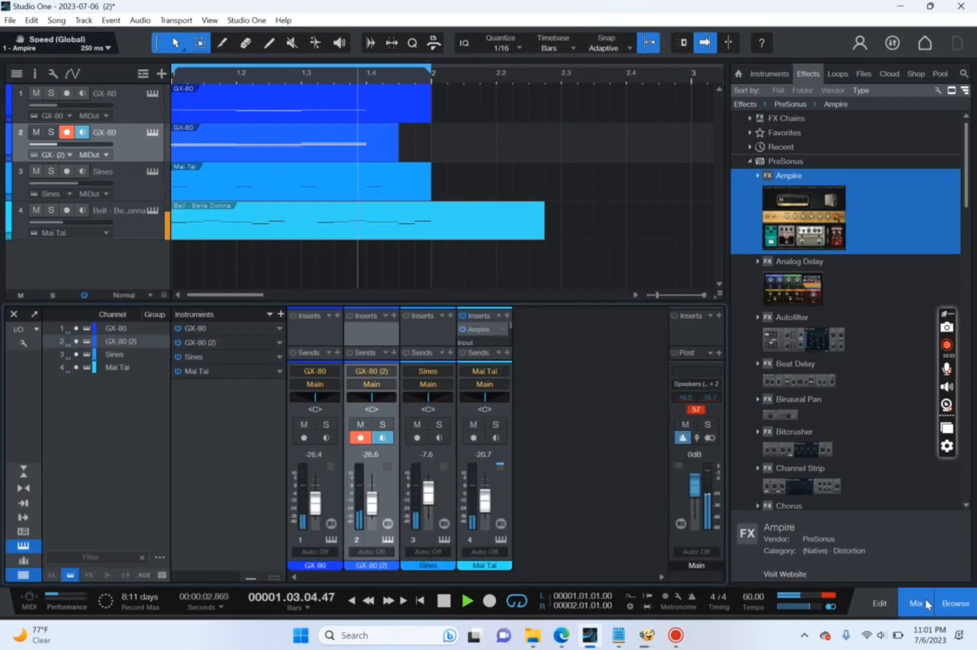
click(503, 330)
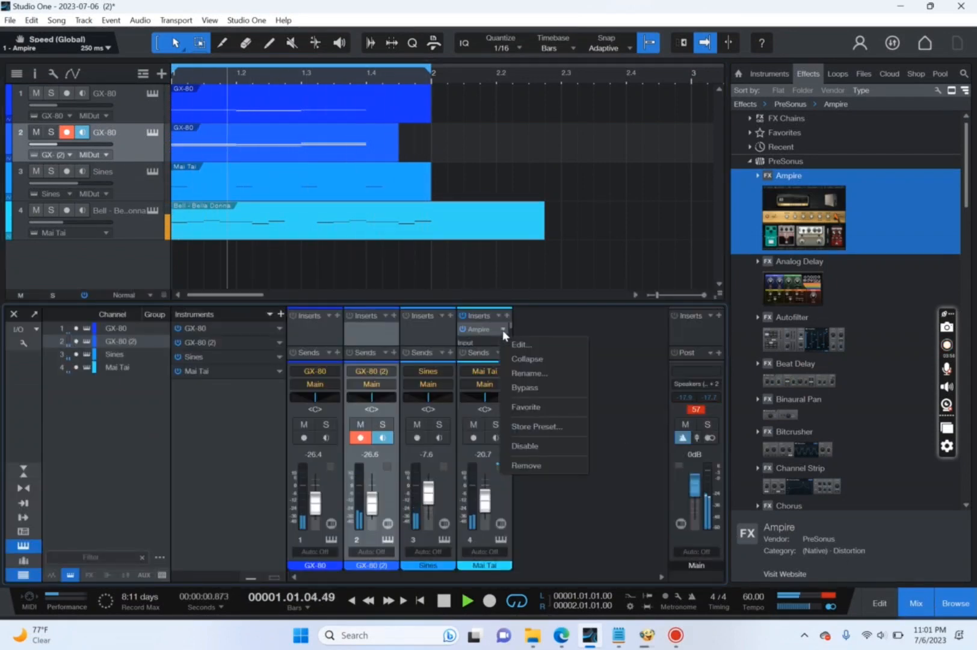
click(548, 463)
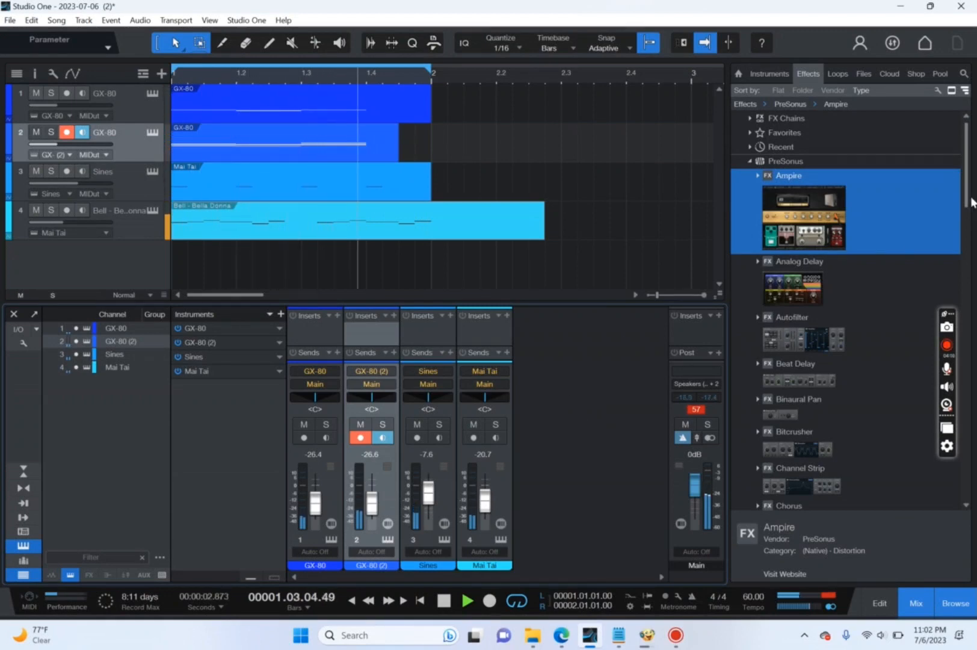
Insert Fat Channel on the GX-80 (2) track and turn on its Gate in the HPF/Gate section.
drag(969, 202, 965, 295)
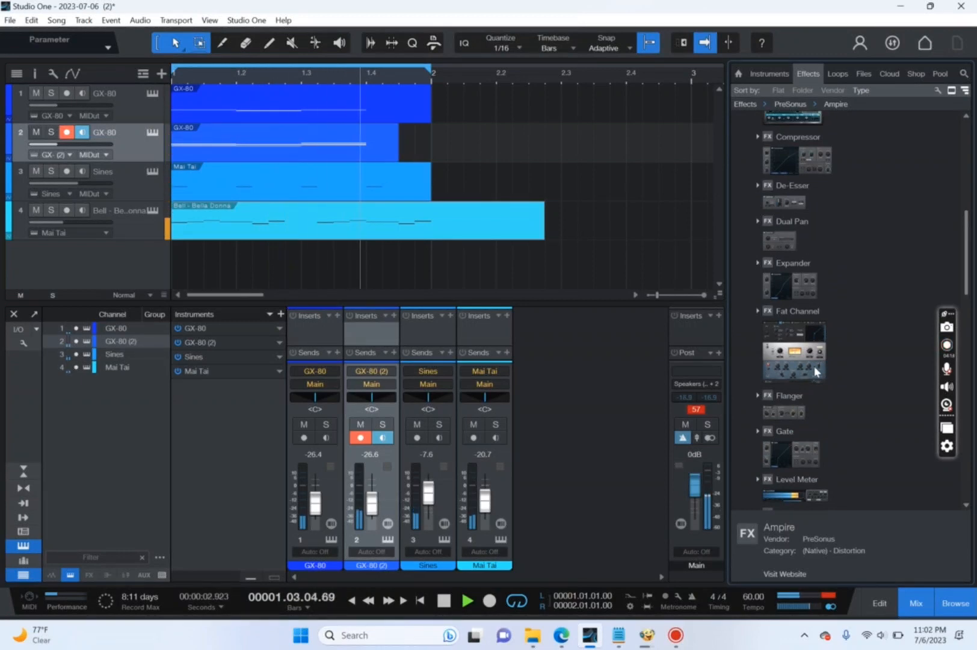
drag(802, 370, 237, 151)
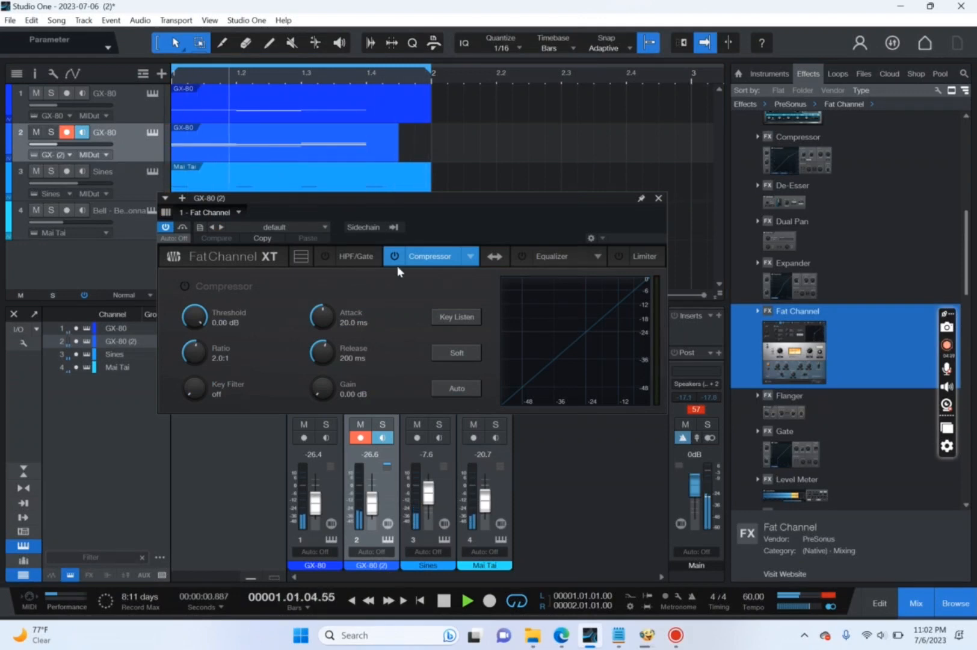
click(361, 262)
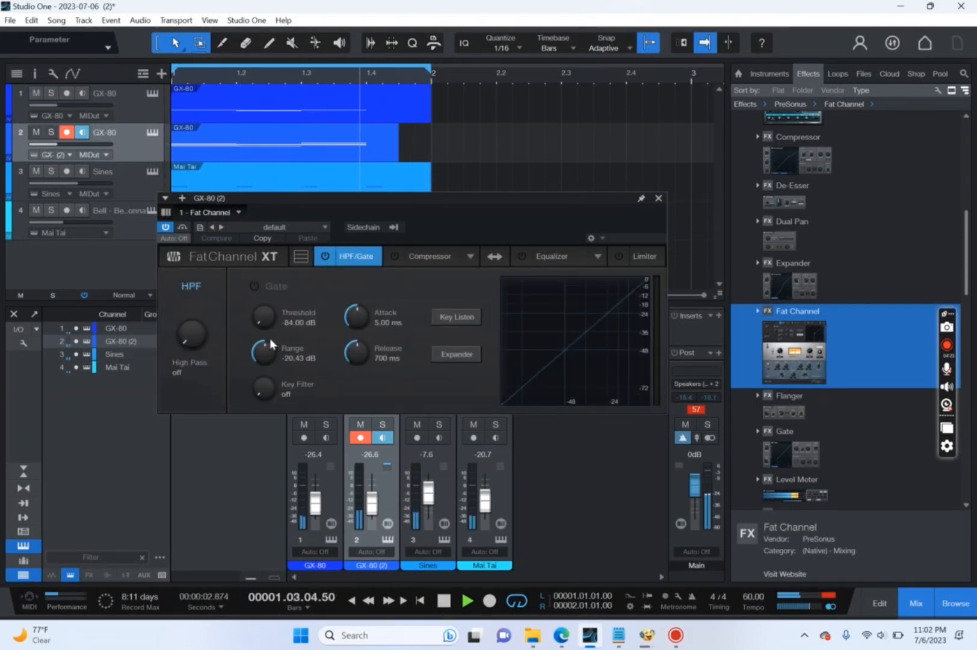
click(257, 280)
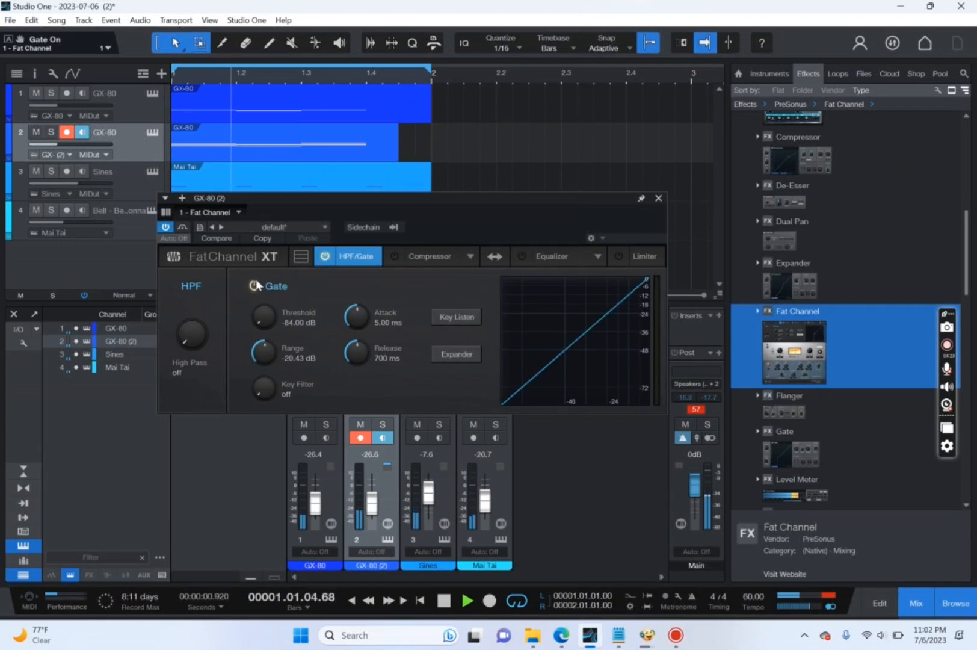
click(257, 280)
click(254, 285)
Solo the GX-80 (2) track, set its Fat Channel high-pass filter to 141 Hz, and close the effect window.
drag(194, 343, 222, 295)
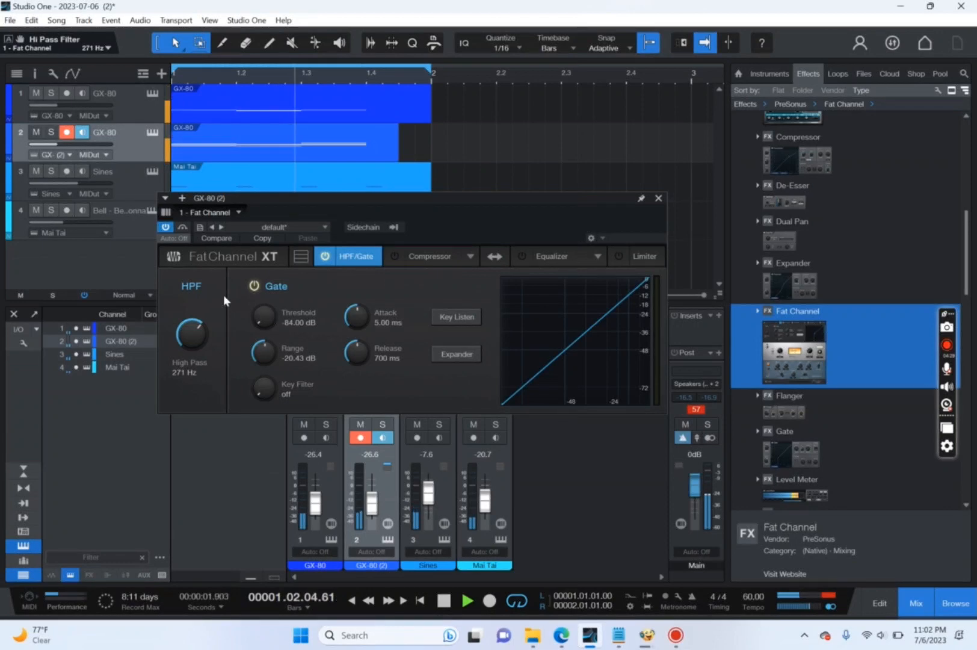
click(51, 132)
drag(207, 342, 186, 332)
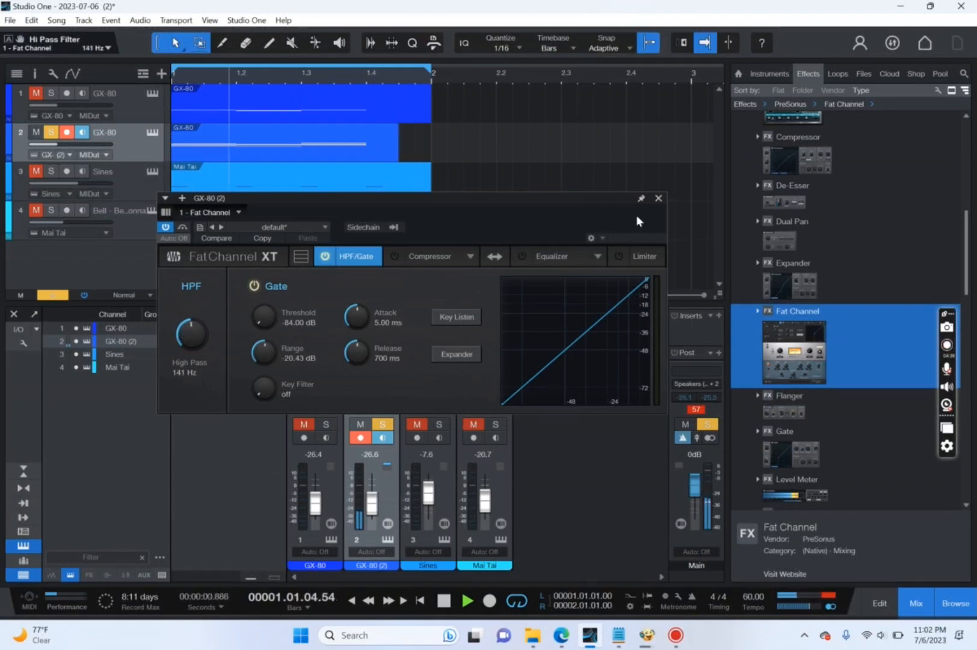
click(658, 198)
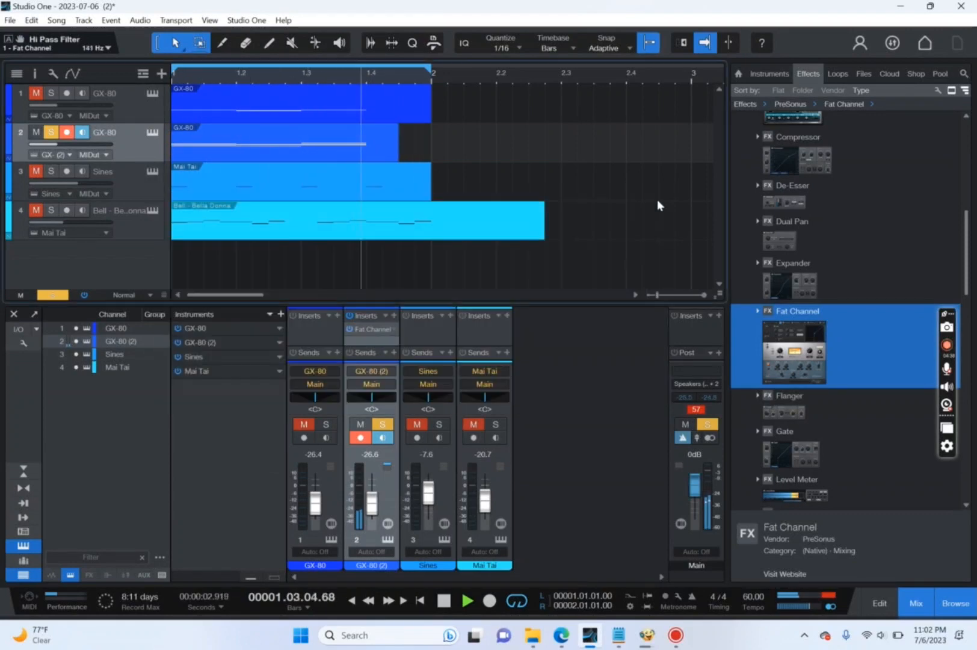
Insert Fat Channel on the Sines track and solo only that track.
drag(794, 352, 225, 184)
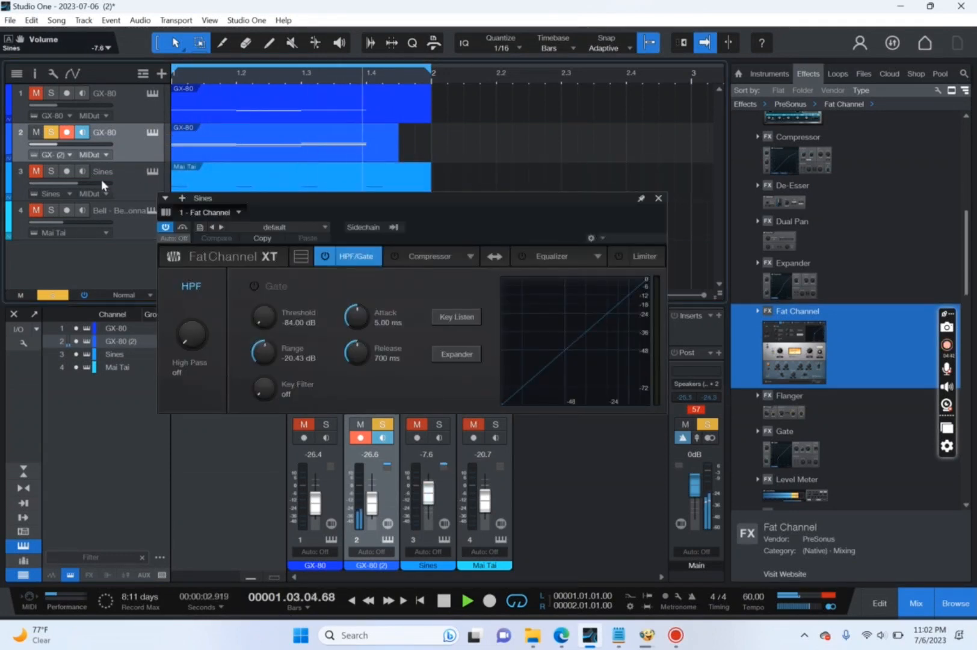
click(120, 183)
click(50, 172)
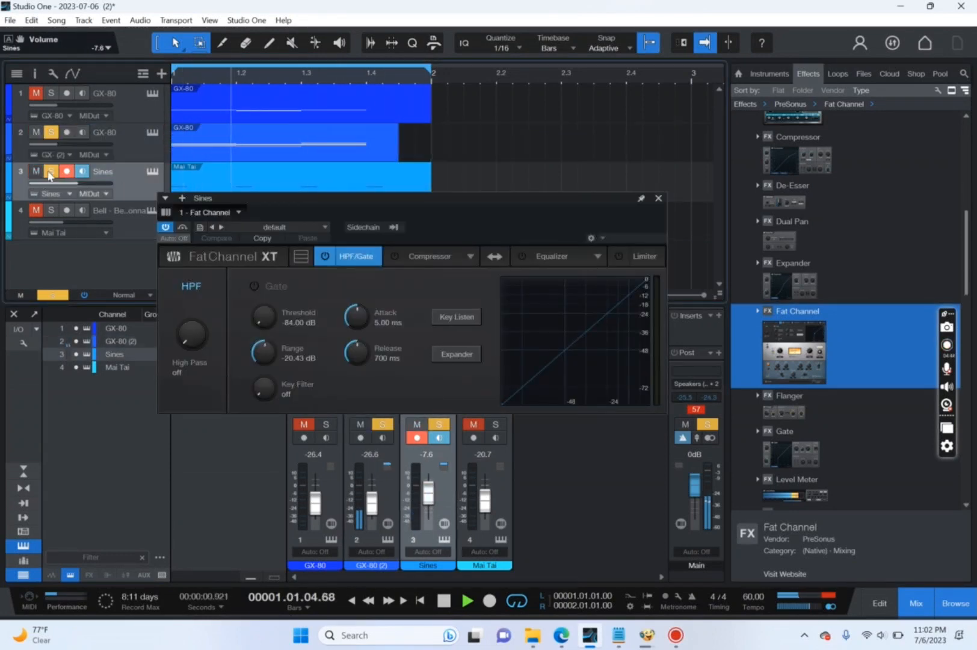
click(52, 133)
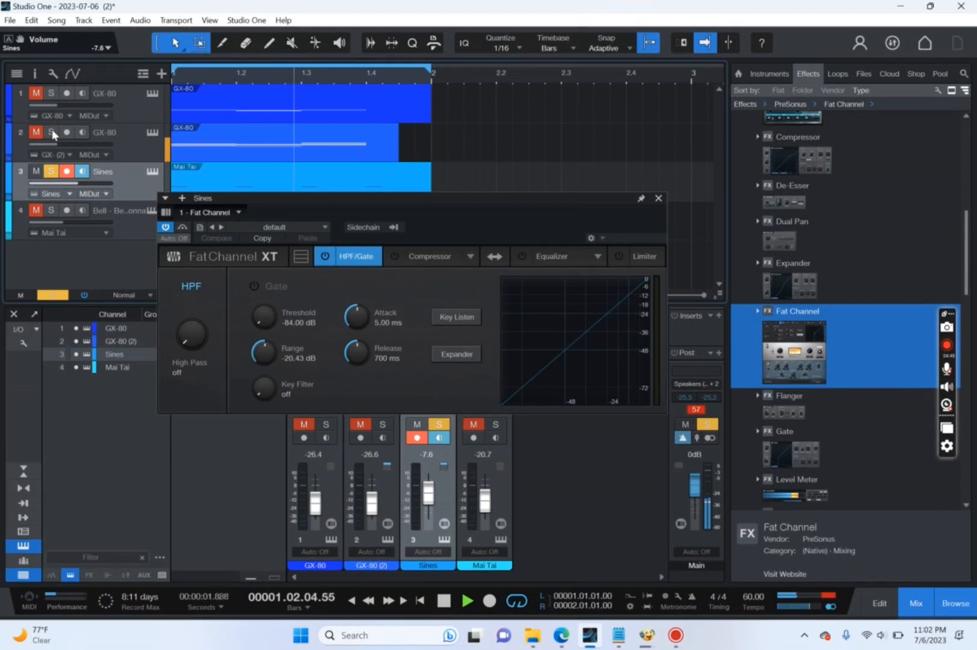
Enable the Sines Fat Channel compressor with the ratio at limit and the threshold at -39.48 dB.
click(392, 259)
click(393, 257)
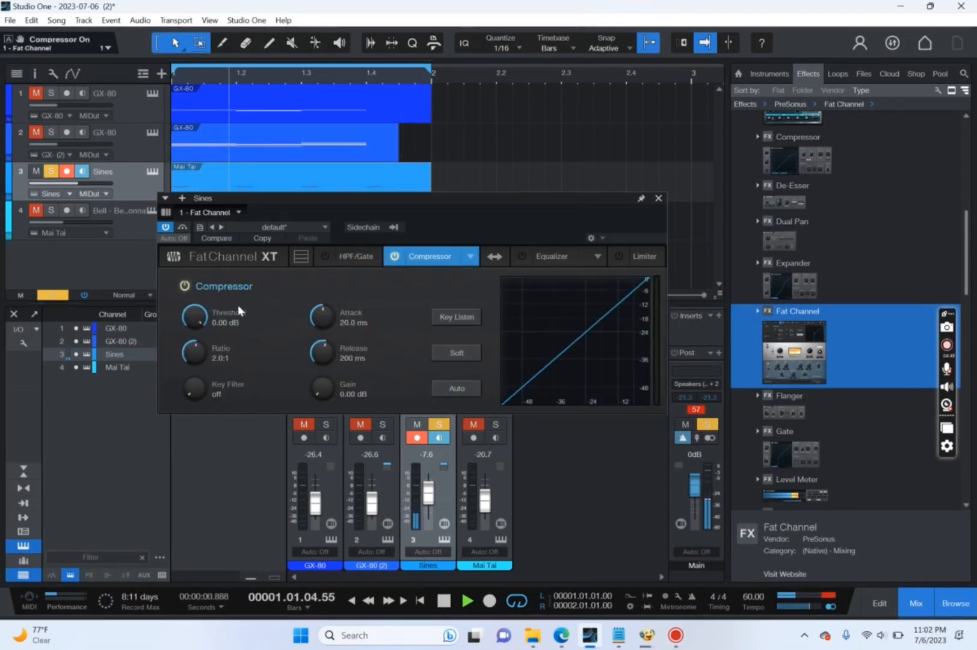
drag(201, 349, 207, 284)
drag(189, 330, 170, 392)
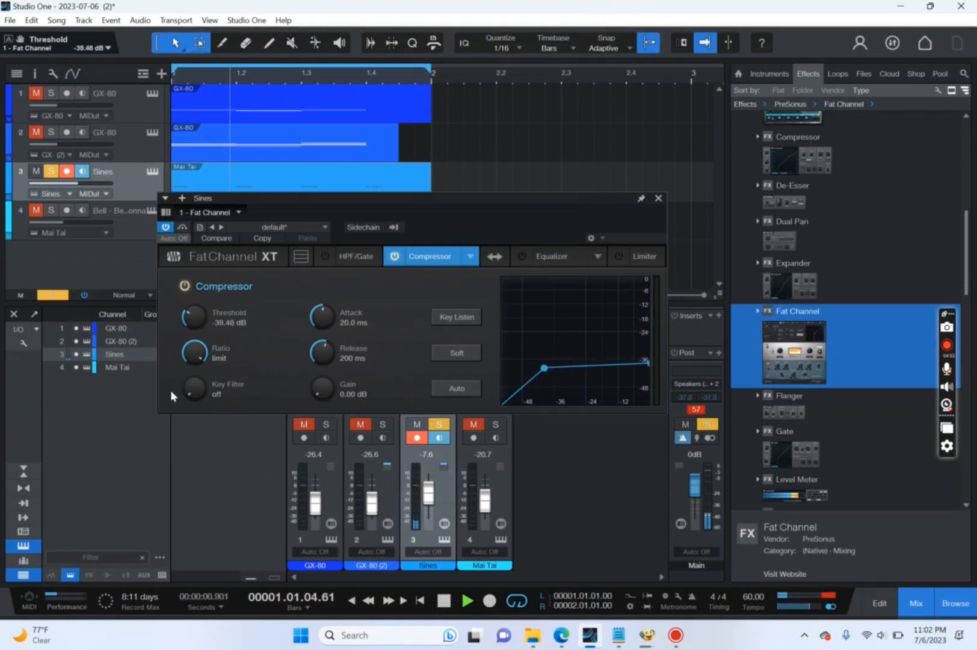
Turn on the Sines Fat Channel equalizer and boost its LF band by 10.49 dB at 39.82 Hz.
click(540, 255)
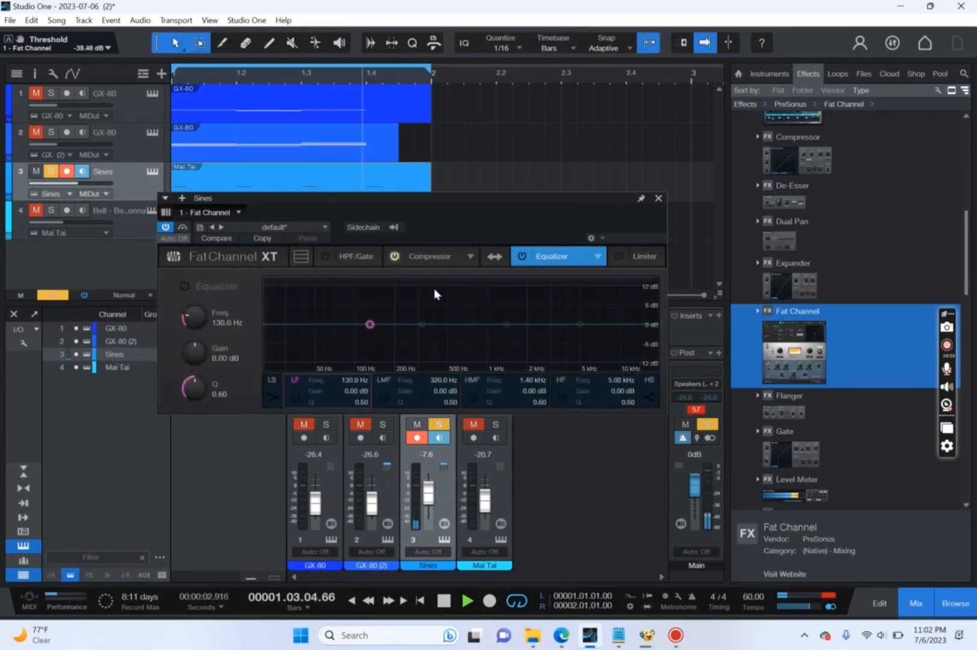
drag(369, 324, 304, 295)
click(522, 256)
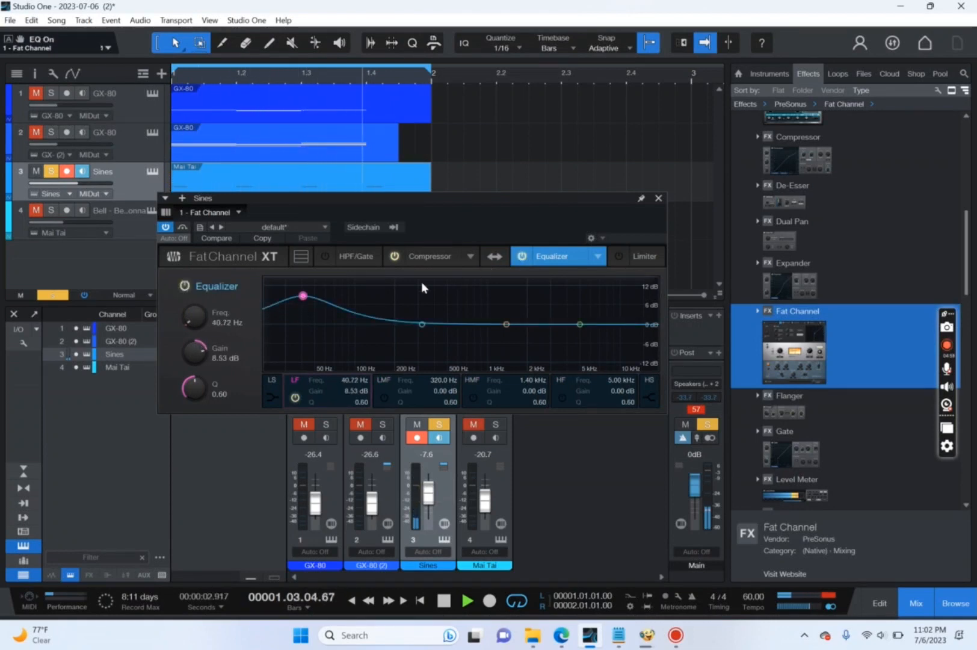
drag(304, 296, 305, 293)
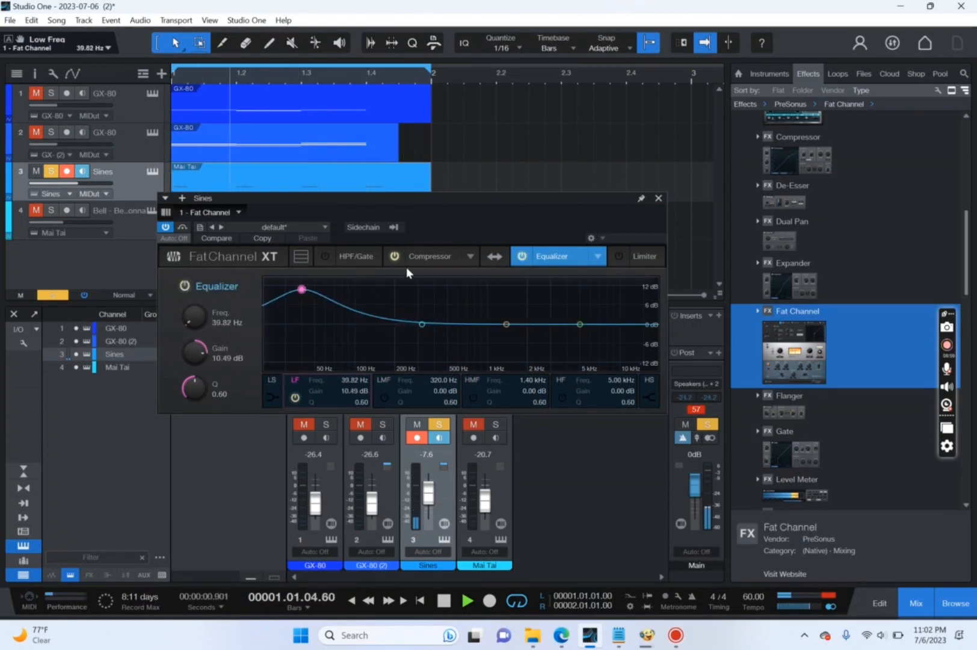
Raise the Sines Fat Channel compressor's gain to 17.92 dB and close the effect window.
click(434, 255)
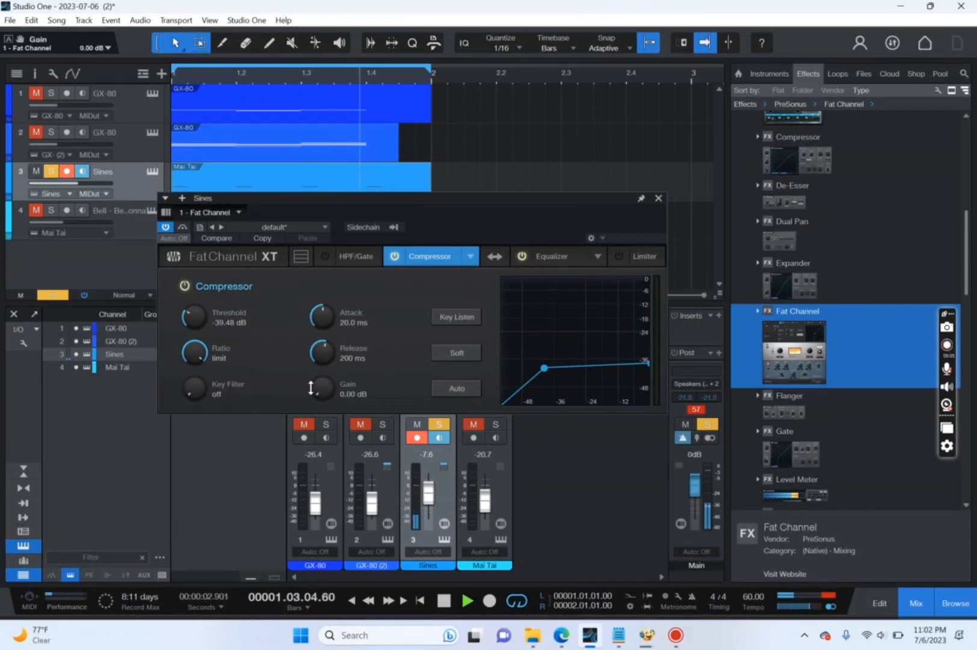
drag(310, 388, 310, 368)
drag(311, 369, 321, 316)
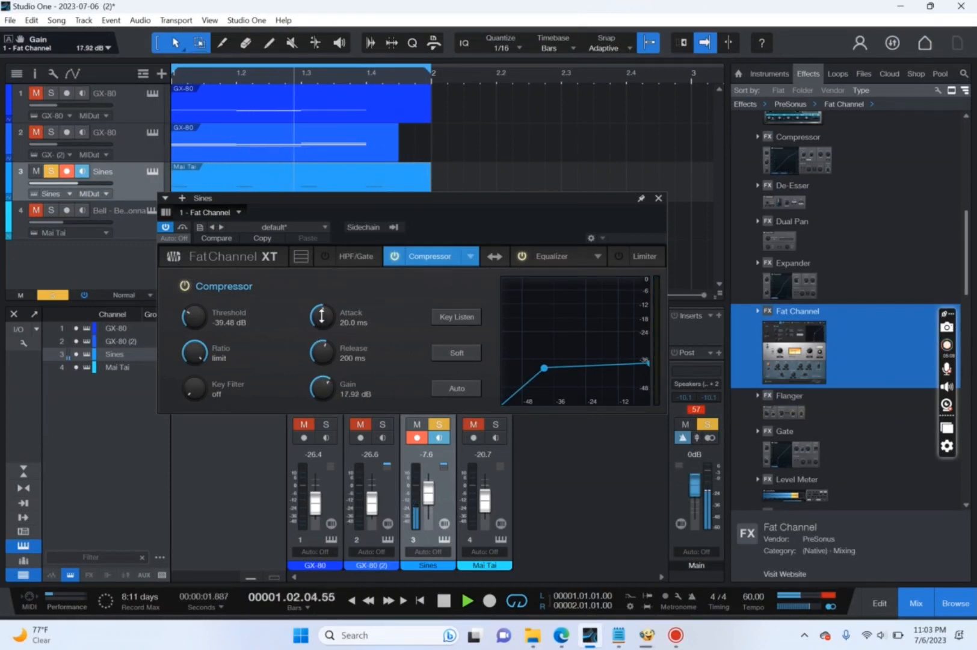
click(658, 198)
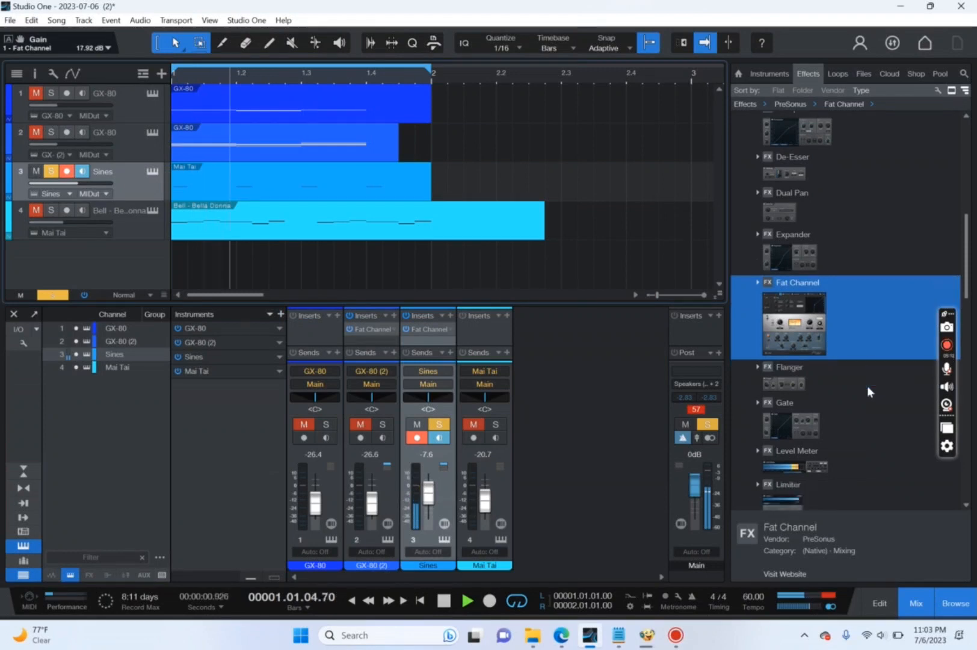
Insert Tricomp on the Sines track after Fat Channel, with Compress at 0.0 and Saturation at 49%, and close its window.
scroll(867, 386, down, 5)
scroll(867, 386, down, 5)
drag(867, 390, 385, 178)
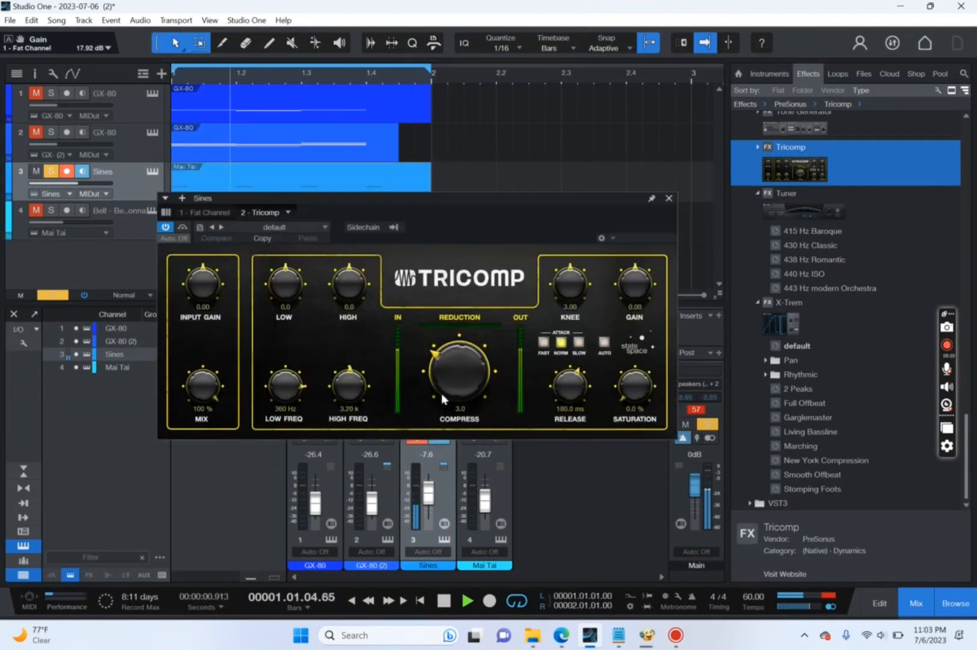
drag(441, 393, 469, 474)
drag(639, 393, 643, 345)
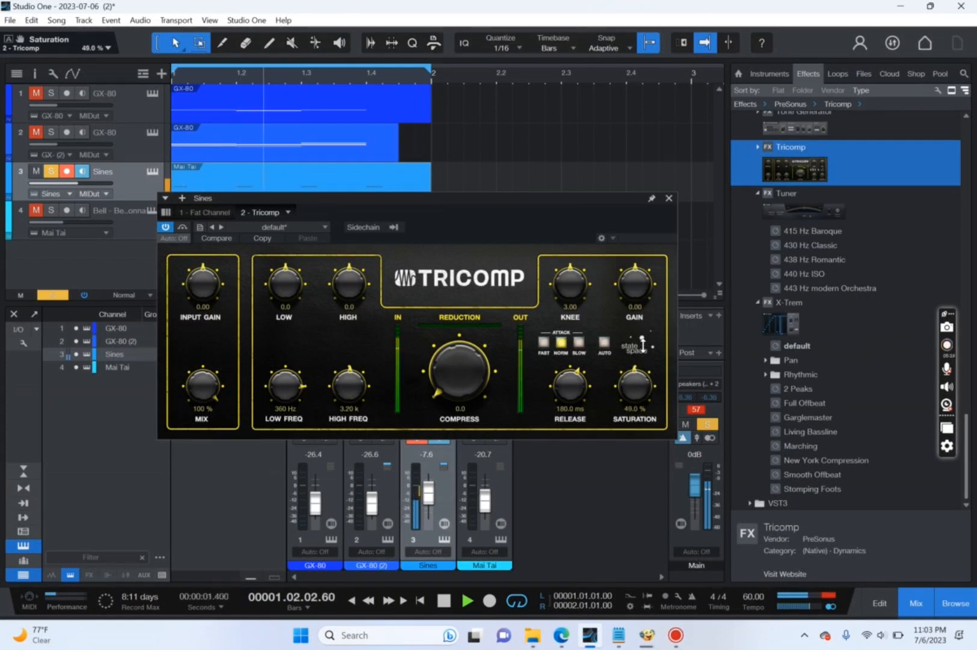
click(668, 197)
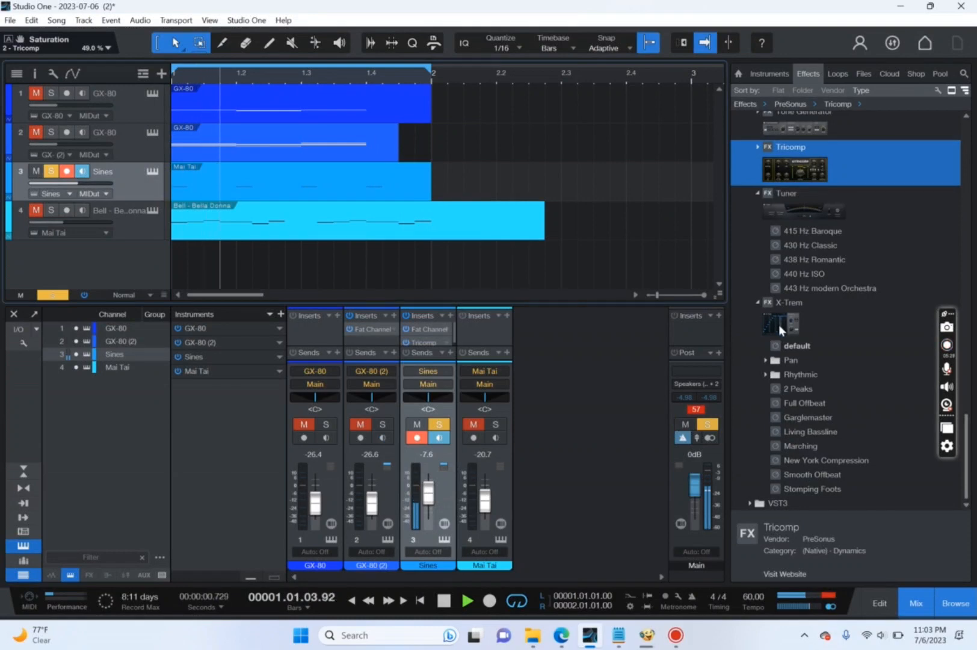
Insert X-Trem on the Mai Tai bell track with a modulation depth of 37%, and unsolo the Sines track.
drag(778, 324, 218, 225)
drag(380, 368, 375, 297)
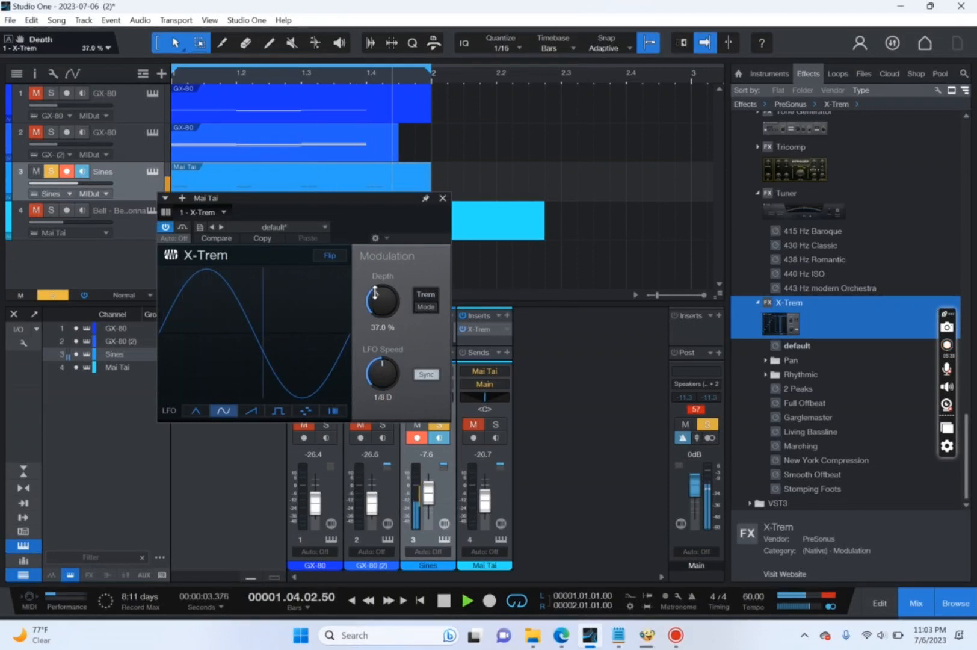
click(443, 199)
click(50, 171)
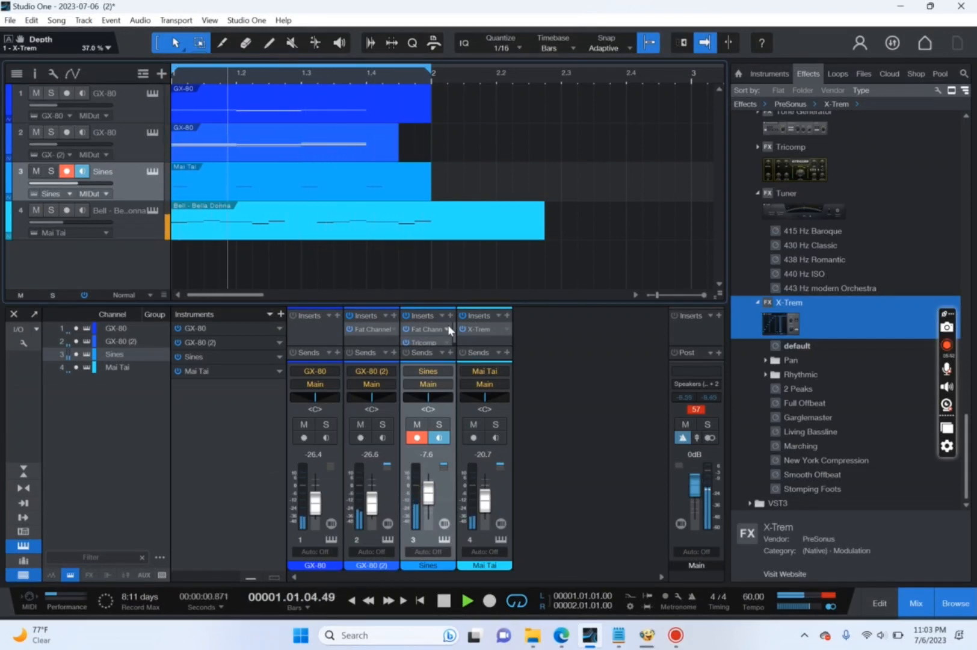
Examine the format, range and output options for exporting the song's mixdown, and dismiss the dialog without exporting.
click(49, 21)
click(69, 52)
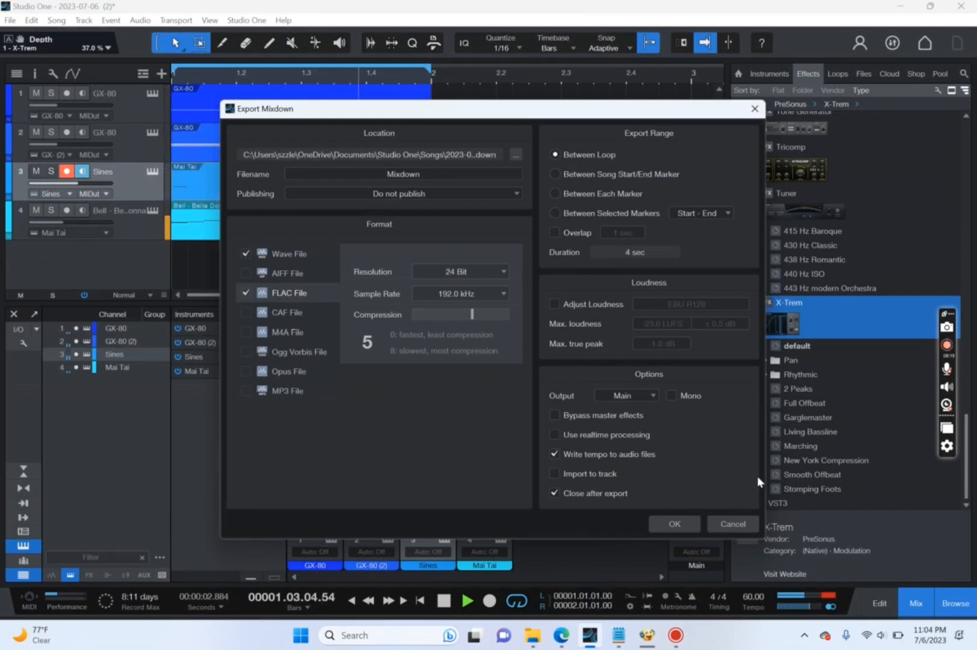
click(732, 525)
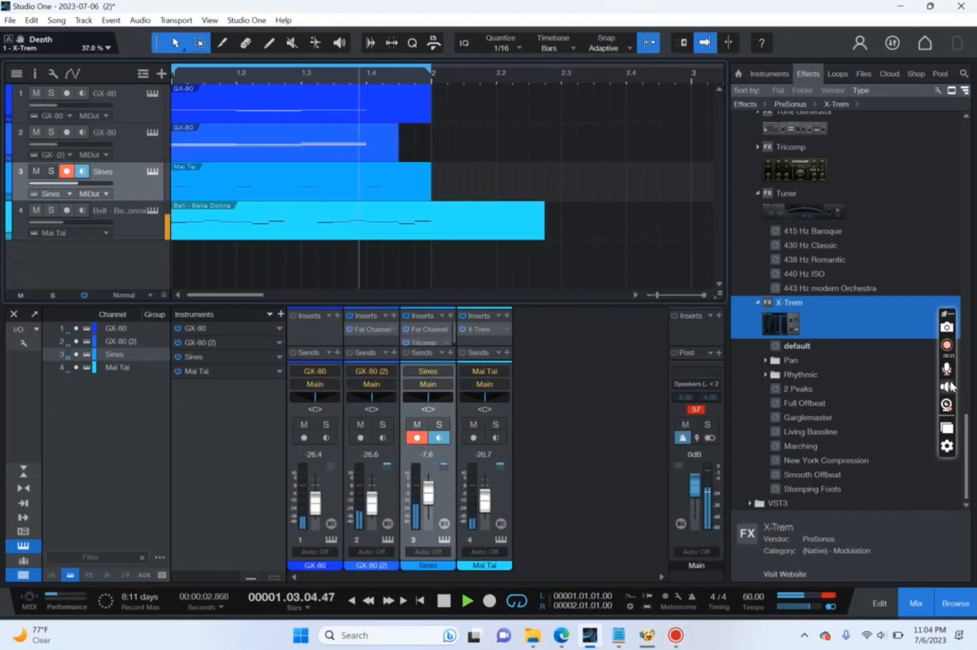